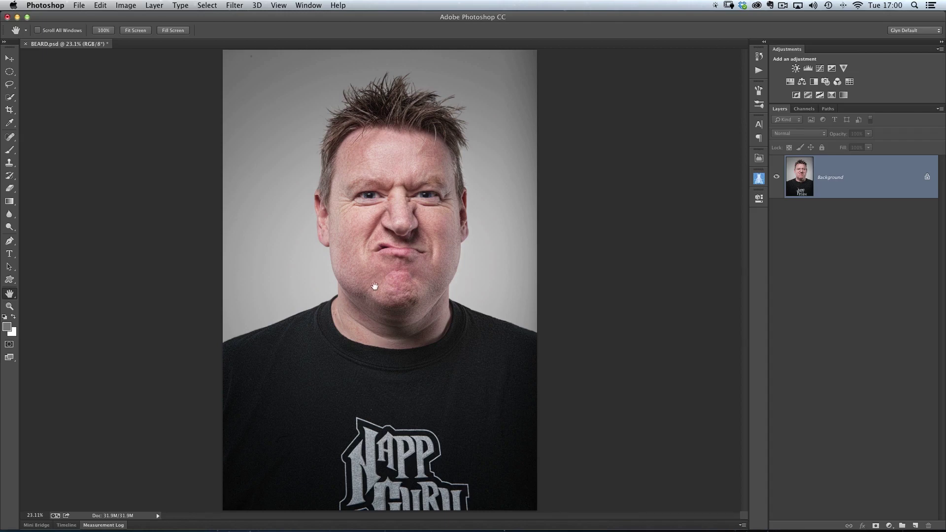
Reset the foreground and background colours to their defaults and add a blank layer above the Background.
{"action": "key", "text": "v"}
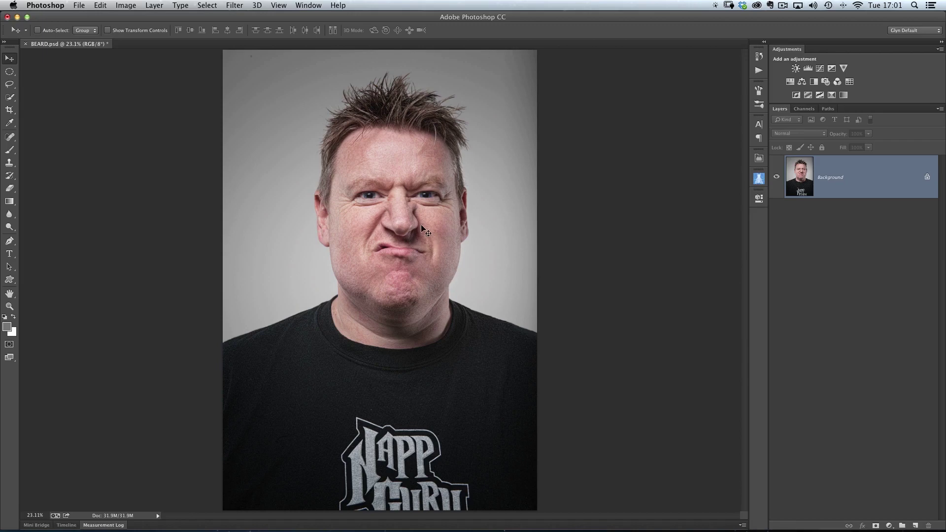
{"action": "key", "text": "d"}
{"action": "left_click", "coordinate": [914, 526]}
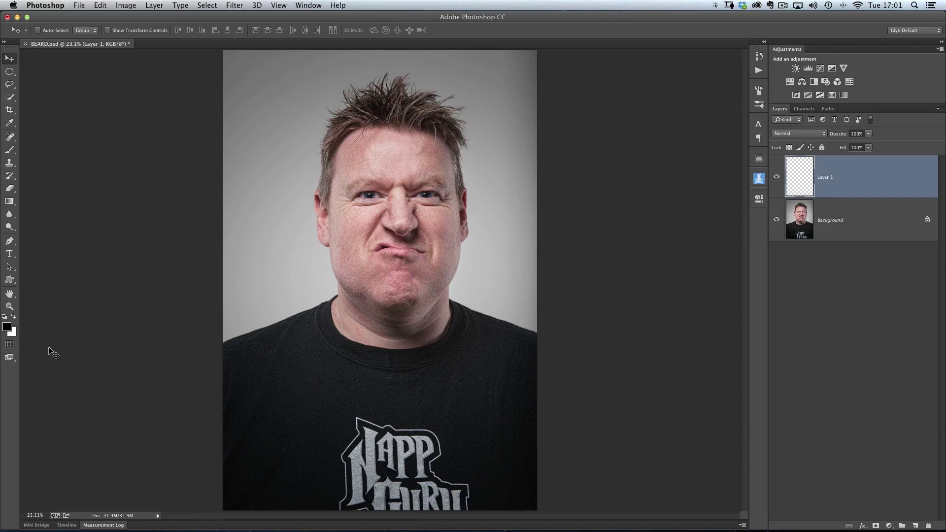
Set the foreground colour to 50% grey by giving it a brightness of 50%.
{"action": "left_click", "coordinate": [6, 326]}
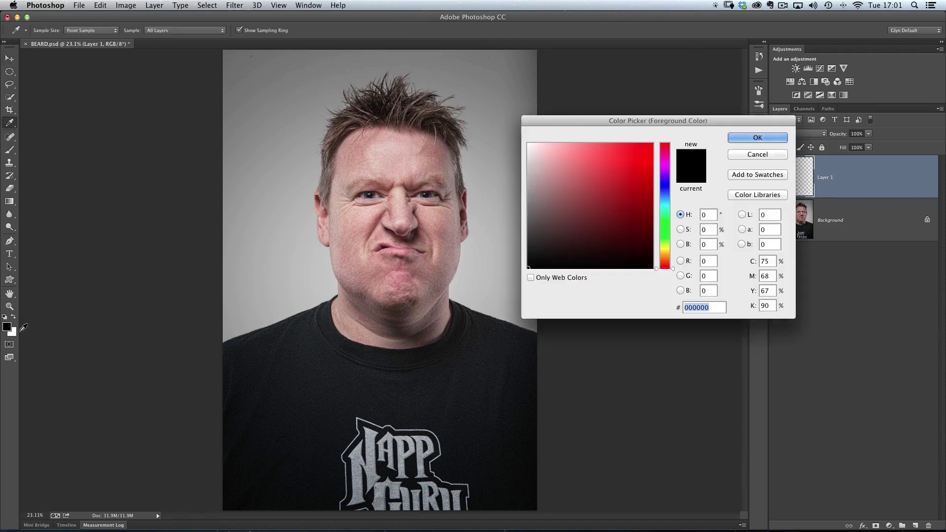
{"action": "left_click_drag", "start_coordinate": [575, 127], "coordinate": [234, 139]}
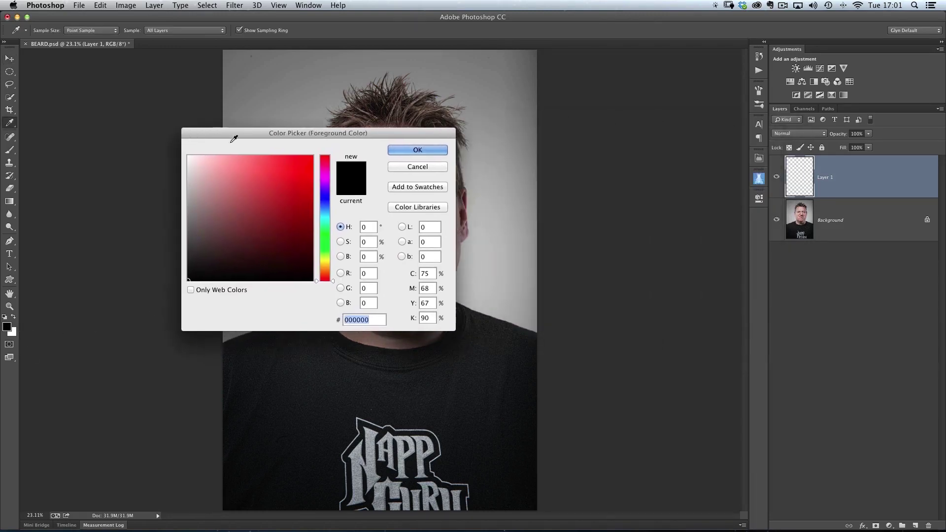
{"action": "key", "text": "alt"}
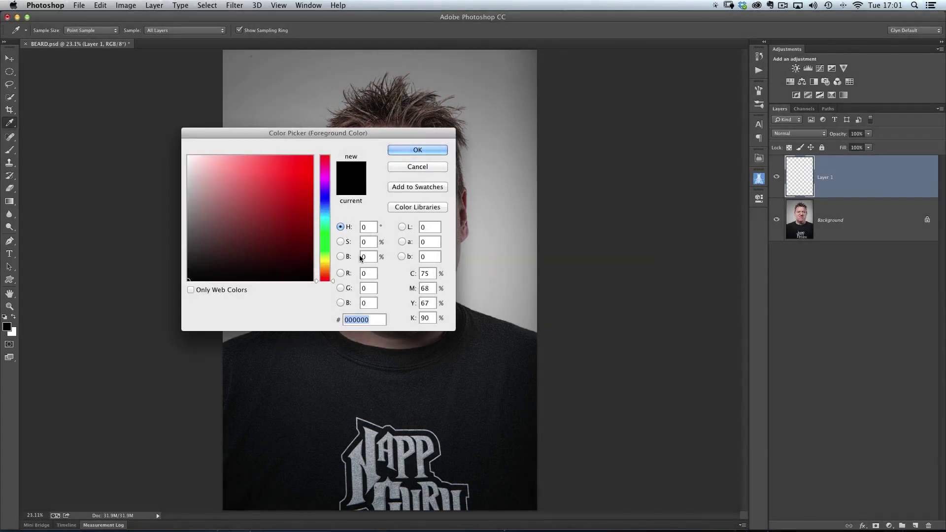
{"action": "left_click", "coordinate": [363, 257]}
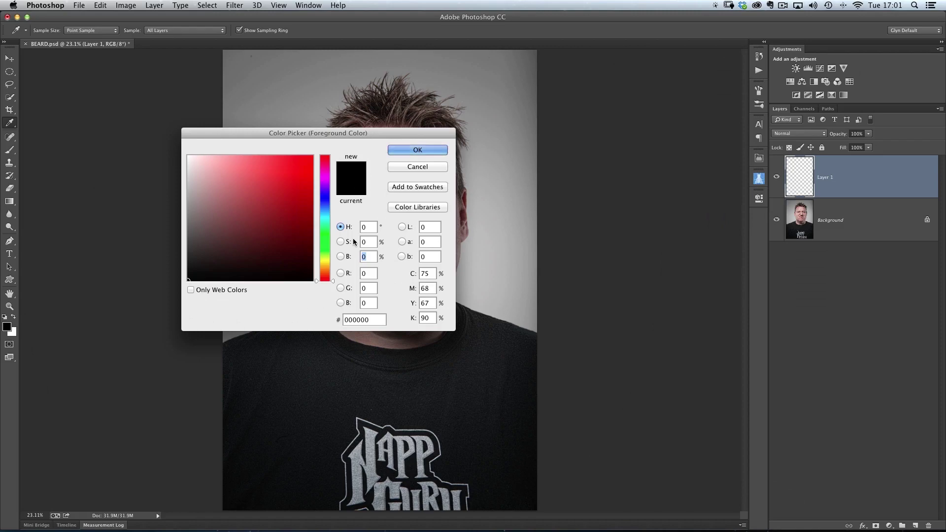
{"action": "type", "text": "50"}
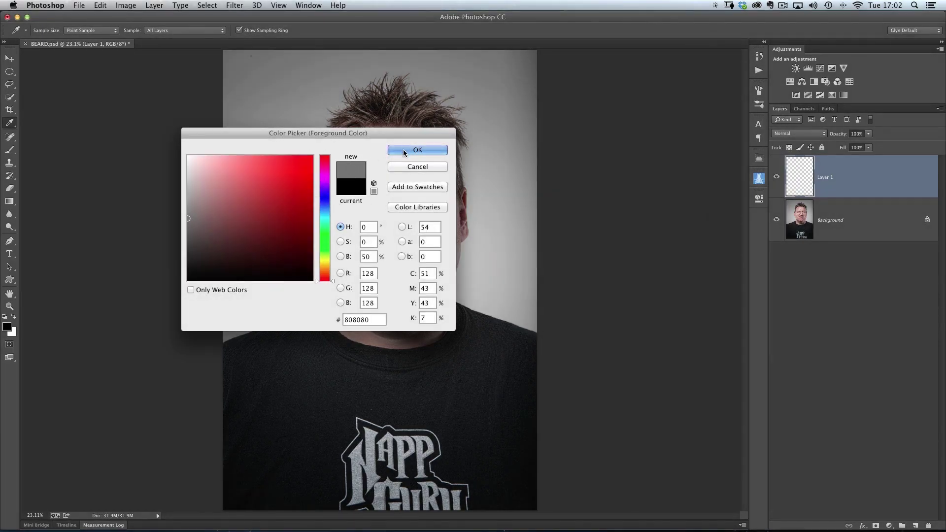
{"action": "left_click", "coordinate": [403, 150]}
Paint a grey beard shape over the cheeks, jaw and chin on the new layer with a soft round brush at 0% hardness.
{"action": "key", "text": "b"}
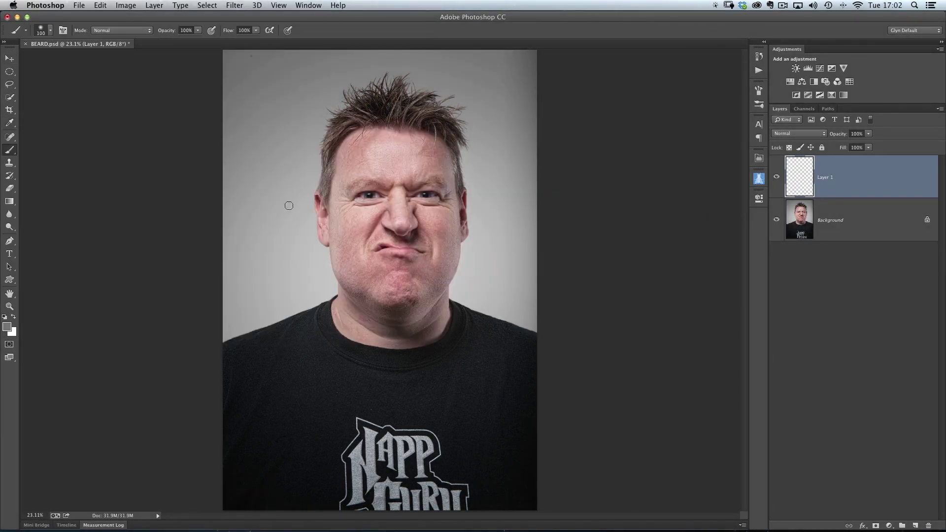
{"action": "right_click", "coordinate": [182, 183]}
{"action": "left_click", "coordinate": [190, 183]}
{"action": "left_click", "coordinate": [50, 30]}
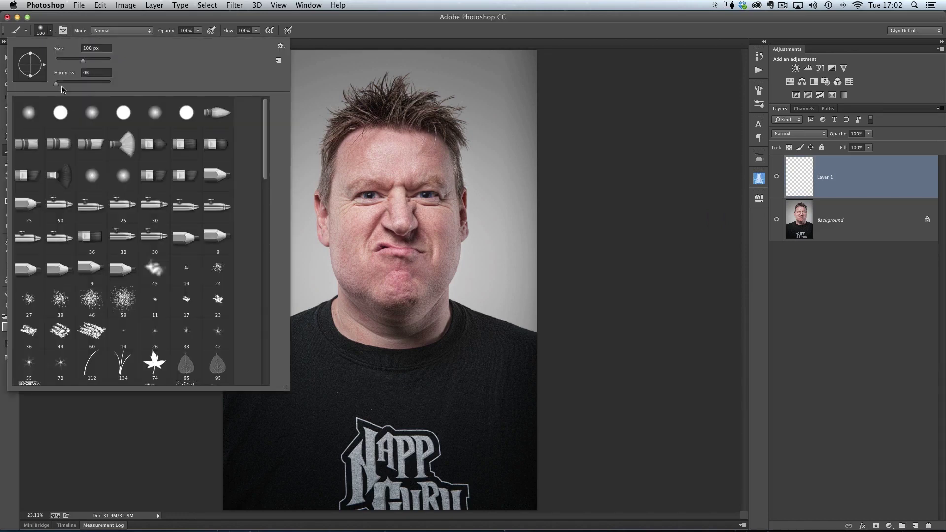
{"action": "left_click", "coordinate": [57, 84]}
{"action": "left_click", "coordinate": [318, 30]}
{"action": "key", "text": "bracketright"}
{"action": "key", "text": "bracketright"}
{"action": "key", "text": "bracketright"}
{"action": "key", "text": "bracketright"}
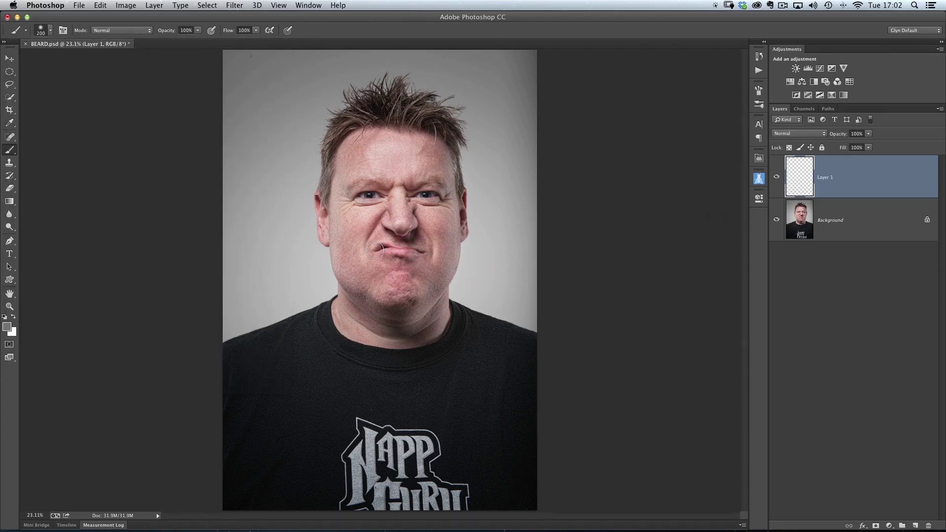
{"action": "key", "text": "bracketright"}
{"action": "mouse_move", "coordinate": [336, 211]}
{"action": "left_mouse_down"}
{"action": "mouse_move", "coordinate": [354, 279]}
{"action": "mouse_move", "coordinate": [350, 267]}
{"action": "mouse_move", "coordinate": [376, 289]}
{"action": "mouse_move", "coordinate": [363, 275]}
{"action": "mouse_move", "coordinate": [407, 286]}
{"action": "mouse_move", "coordinate": [370, 278]}
{"action": "mouse_move", "coordinate": [412, 279]}
{"action": "mouse_move", "coordinate": [398, 286]}
{"action": "mouse_move", "coordinate": [447, 275]}
{"action": "mouse_move", "coordinate": [415, 301]}
{"action": "mouse_move", "coordinate": [446, 271]}
{"action": "mouse_move", "coordinate": [461, 210]}
{"action": "mouse_move", "coordinate": [435, 292]}
{"action": "mouse_move", "coordinate": [412, 310]}
{"action": "mouse_move", "coordinate": [365, 277]}
{"action": "left_mouse_up"}
Paint the grey moustache around the mouth with a smaller 125 px brush, joining it to the beard.
{"action": "key", "text": "bracketleft"}
{"action": "key", "text": "bracketleft"}
{"action": "key", "text": "bracketleft"}
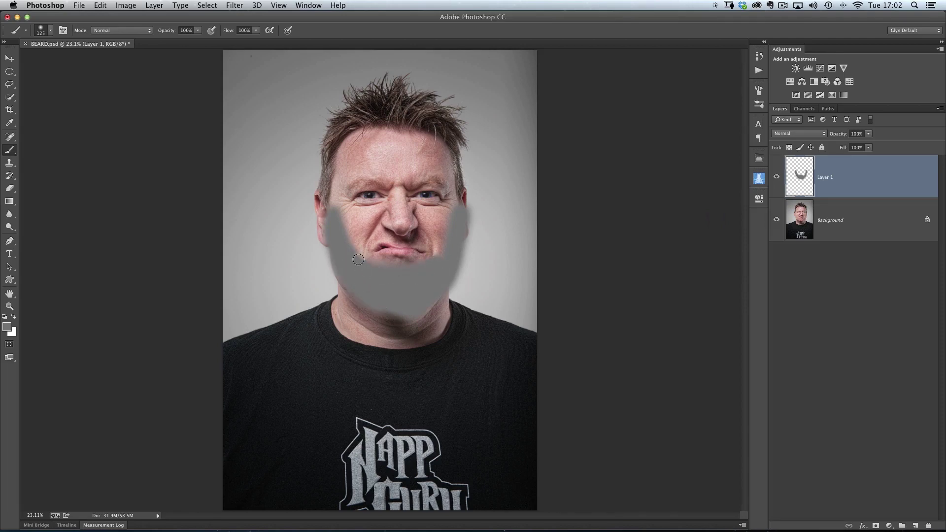
{"action": "mouse_move", "coordinate": [358, 259]}
{"action": "left_mouse_down"}
{"action": "mouse_move", "coordinate": [372, 241]}
{"action": "mouse_move", "coordinate": [394, 238]}
{"action": "mouse_move", "coordinate": [431, 250]}
{"action": "left_mouse_up"}
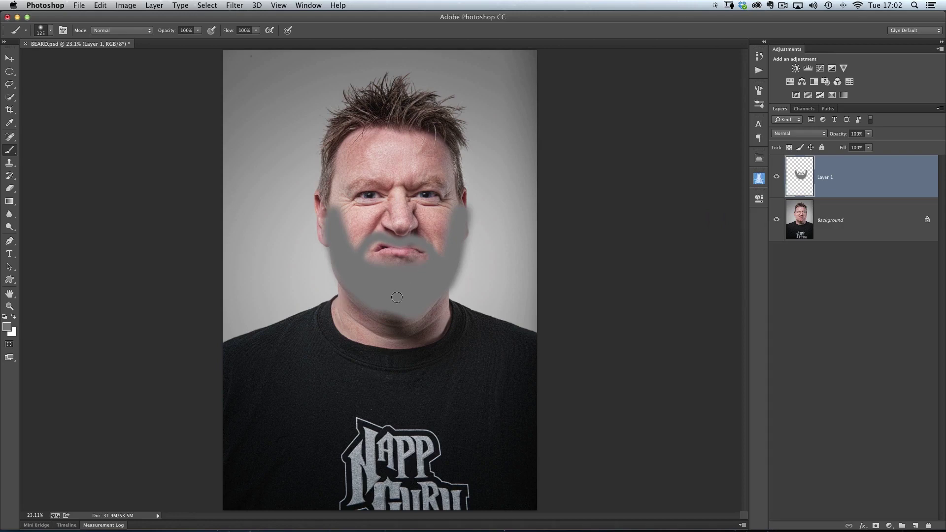
Erase the grey paint spilling over the ears and beyond the edges of the face with a 175 px eraser.
{"action": "key", "text": "e"}
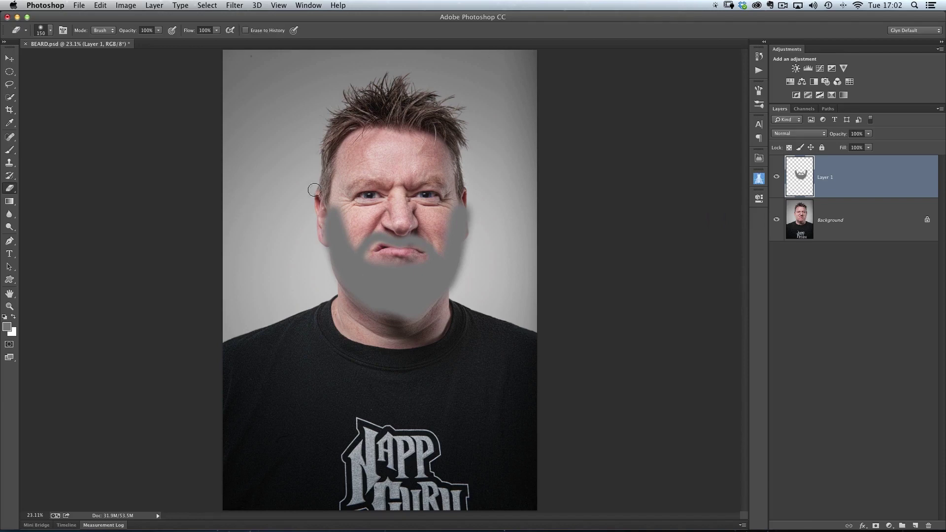
{"action": "key", "text": "bracketright"}
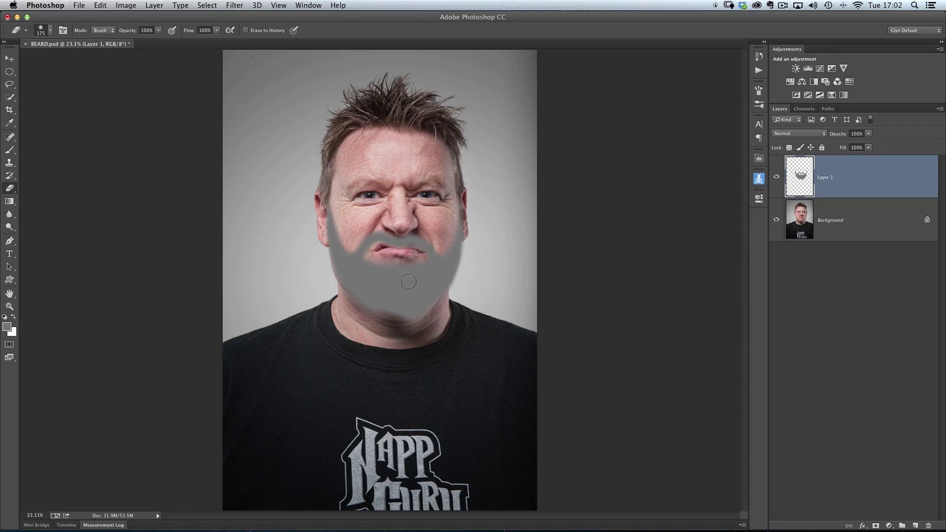
{"action": "key", "text": "b"}
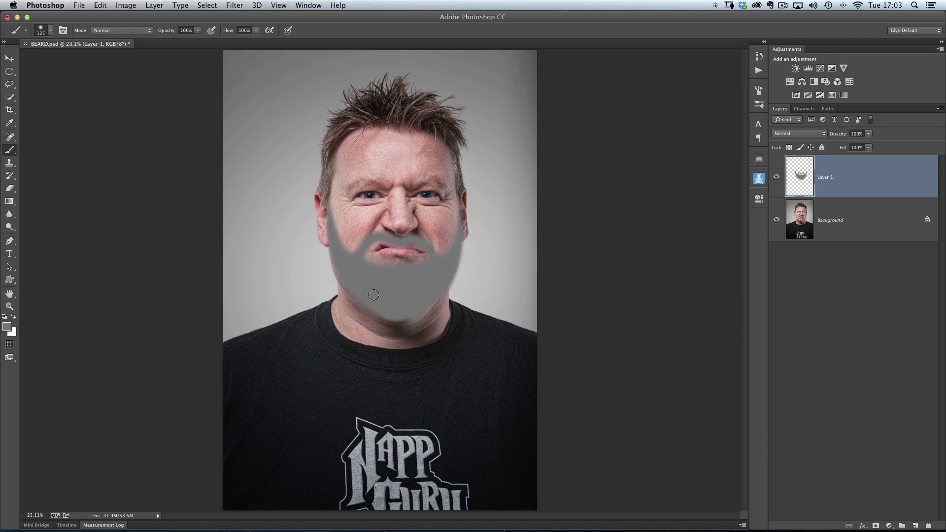
{"action": "key", "text": "v"}
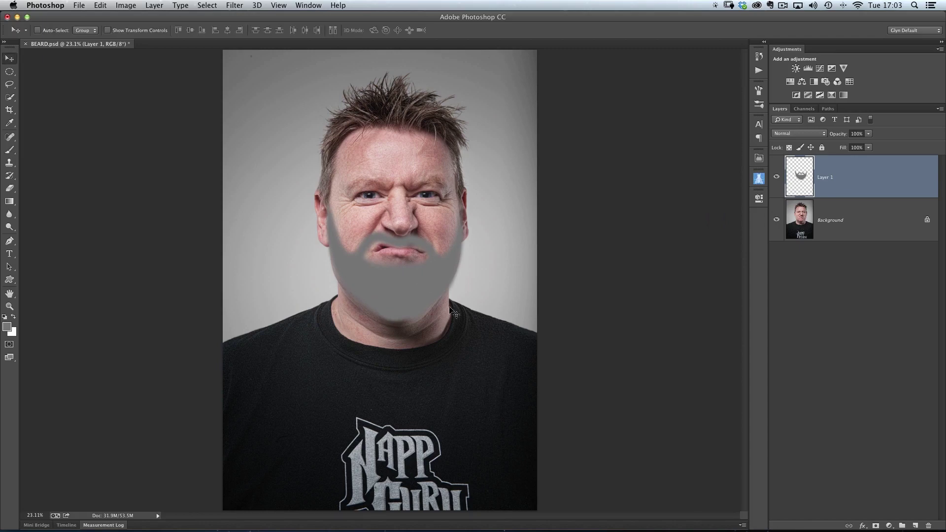
Apply the Add Noise filter to the painted beard with about 214% Gaussian, monochromatic noise.
{"action": "left_click", "coordinate": [232, 6]}
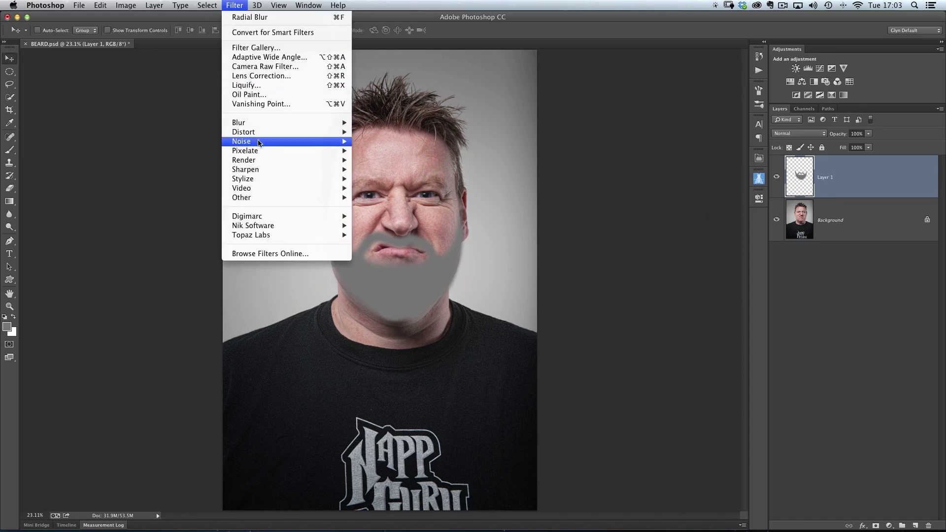
{"action": "mouse_move", "coordinate": [258, 143]}
{"action": "left_click", "coordinate": [371, 142]}
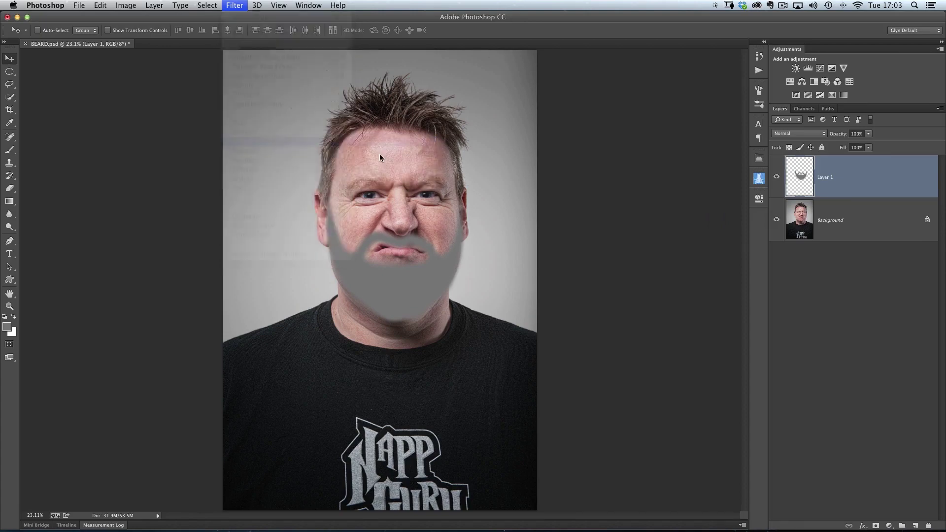
{"action": "left_click_drag", "start_coordinate": [576, 139], "coordinate": [545, 157]}
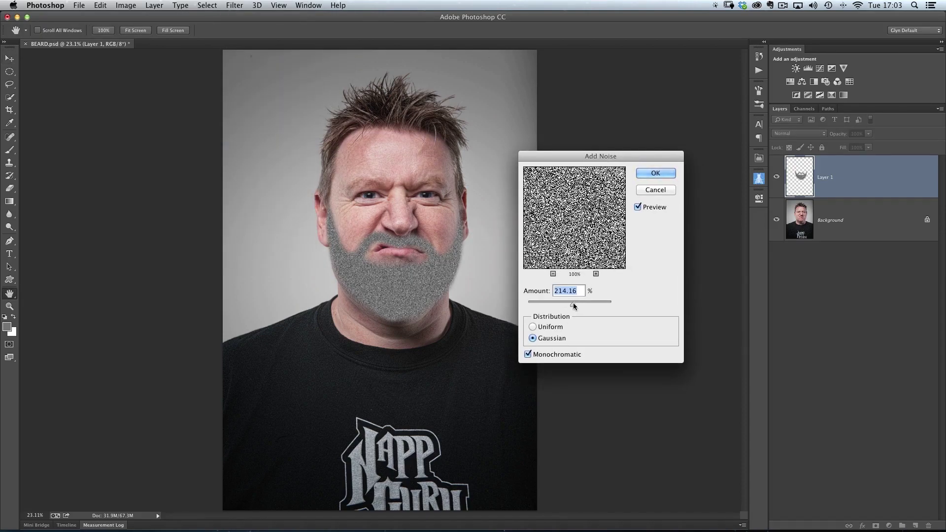
{"action": "left_click_drag", "start_coordinate": [572, 304], "coordinate": [610, 304]}
{"action": "left_click_drag", "start_coordinate": [571, 302], "coordinate": [572, 302]}
{"action": "left_click", "coordinate": [657, 174]}
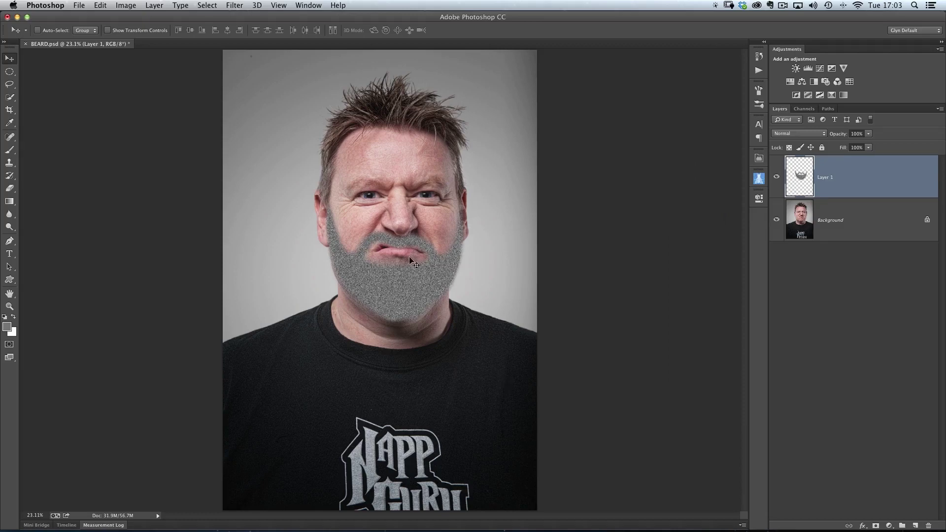
Draw a circular selection about 15.7 cm across around the beard and lower face with the Elliptical Marquee tool.
{"action": "left_click", "coordinate": [18, 74]}
{"action": "left_click", "coordinate": [54, 82]}
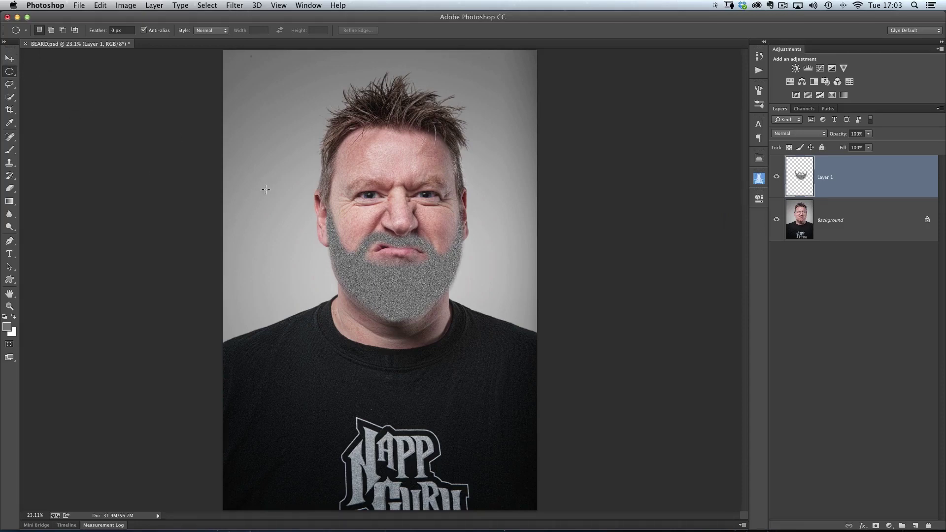
{"action": "left_click", "coordinate": [17, 74]}
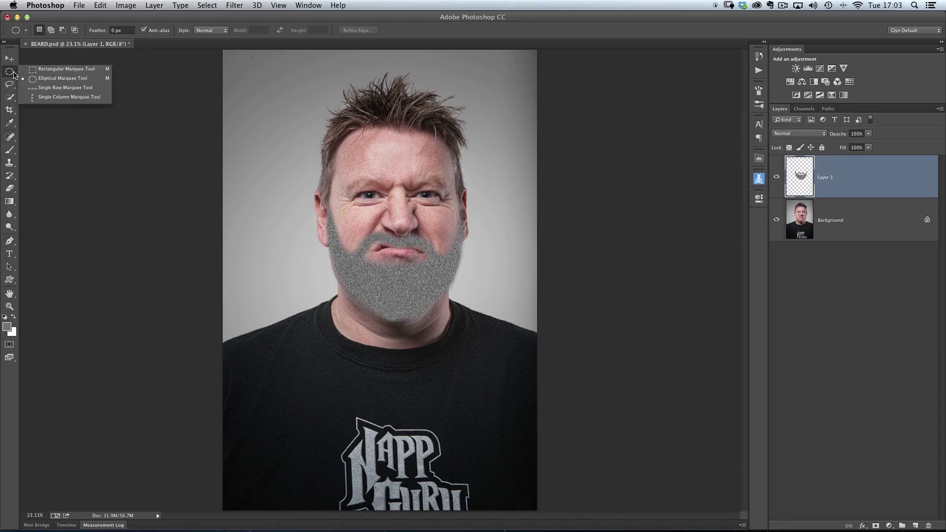
{"action": "left_click", "coordinate": [41, 80]}
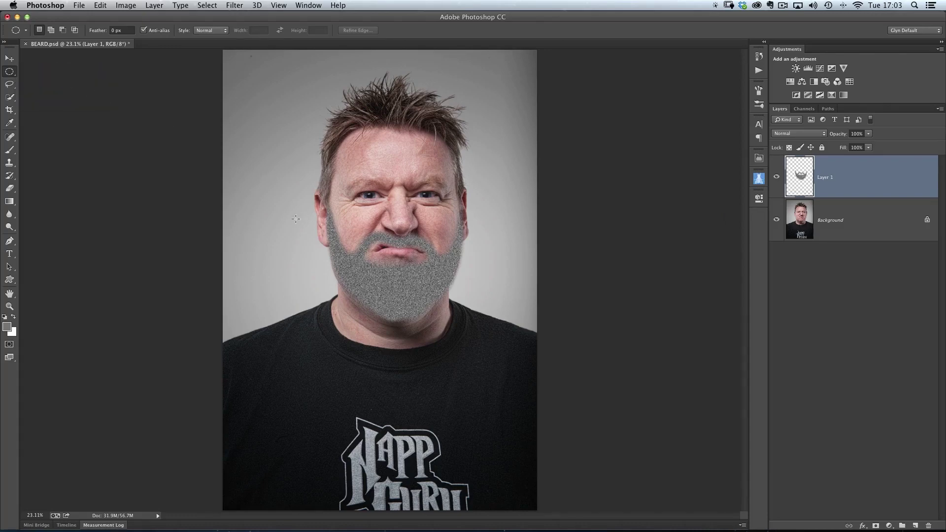
{"action": "left_click_drag", "start_coordinate": [294, 163], "coordinate": [480, 391]}
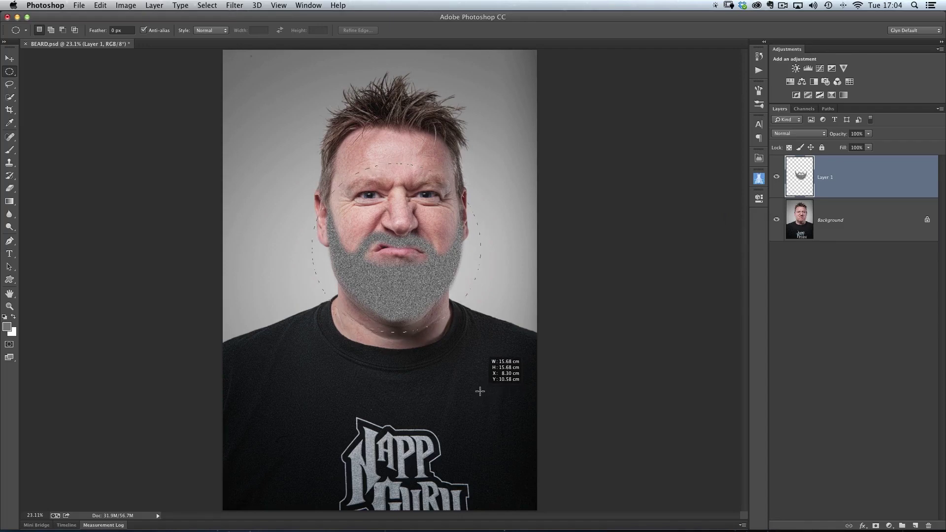
{"action": "left_click_drag", "start_coordinate": [480, 392], "coordinate": [482, 392]}
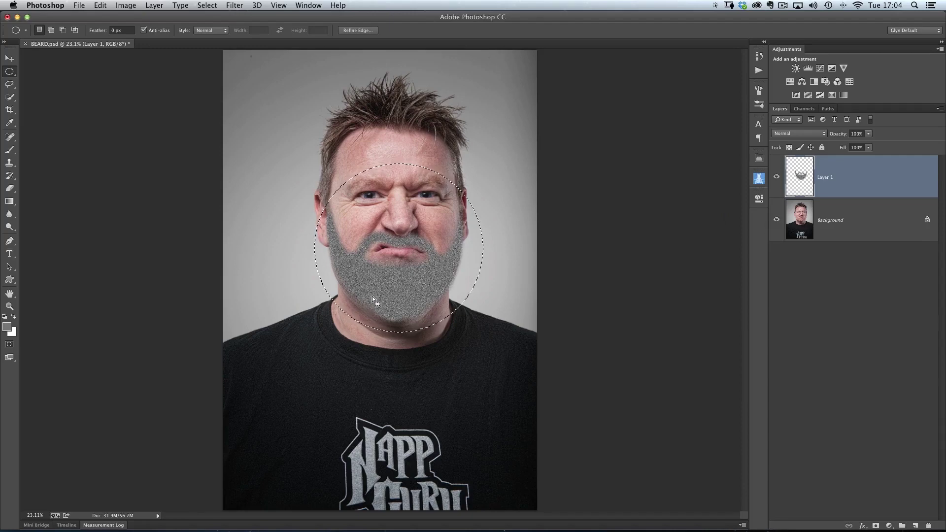
Open the Radial Blur filter for the selected beard area on the painted layer.
{"action": "scroll", "coordinate": [399, 225], "scroll_direction": "up", "scroll_amount": 2}
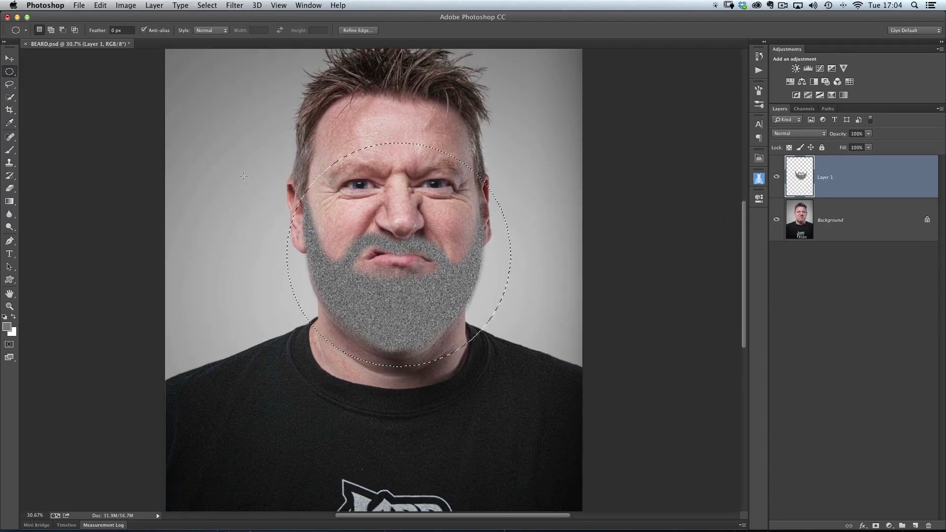
{"action": "left_click", "coordinate": [235, 6]}
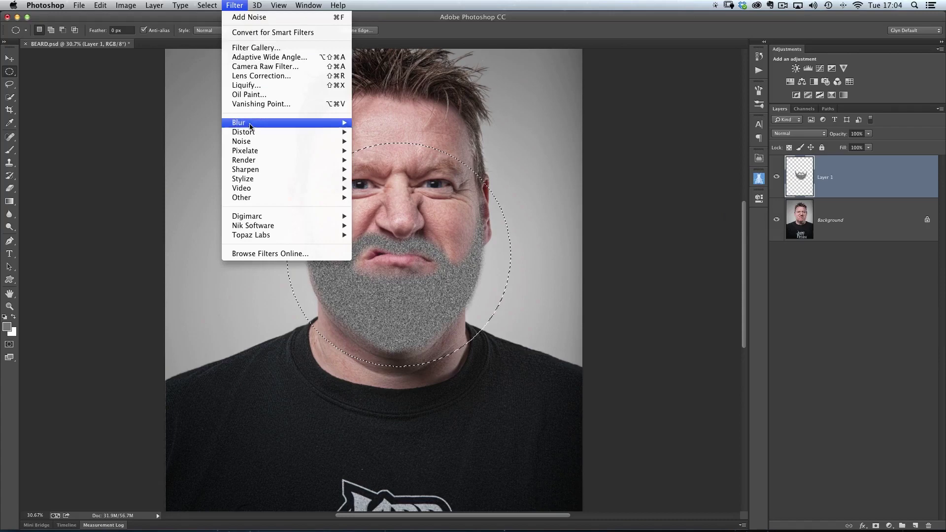
{"action": "mouse_move", "coordinate": [330, 122]}
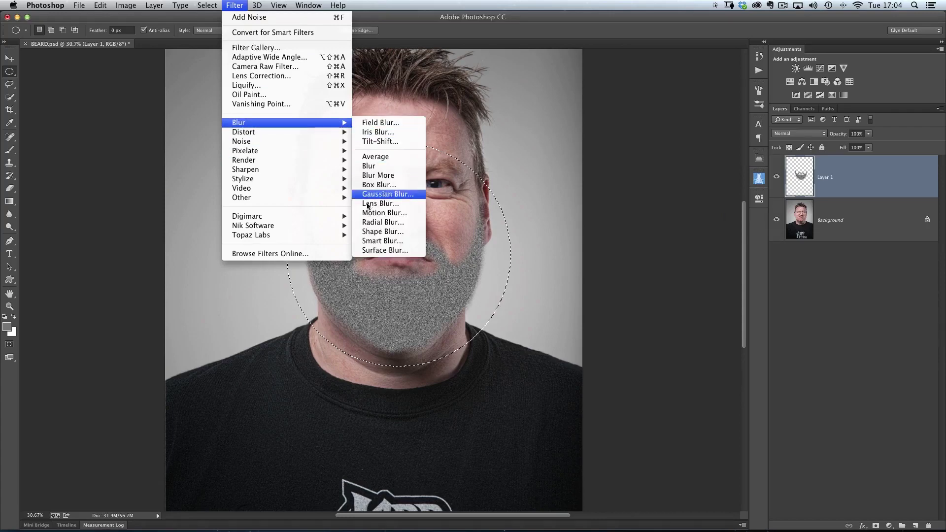
{"action": "left_click", "coordinate": [383, 222]}
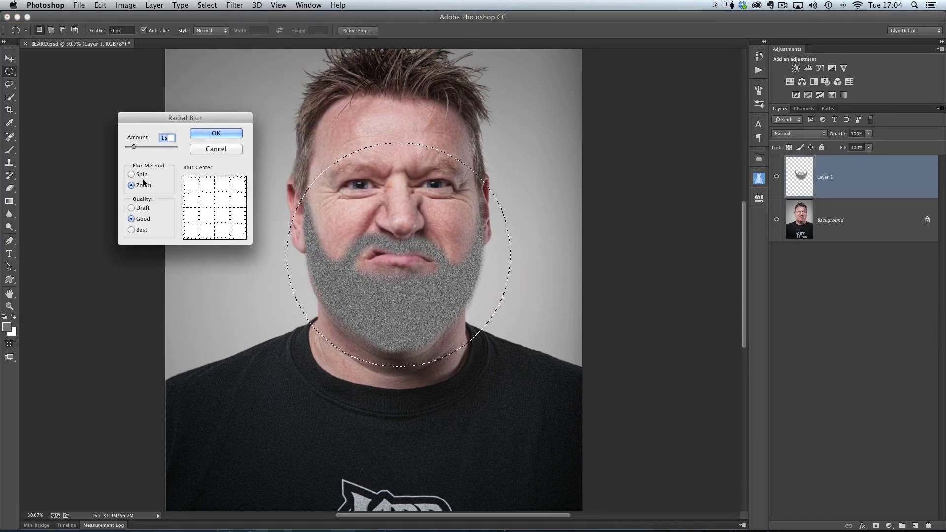
Try the Spin blur method with amounts of 31 and 13.
{"action": "left_click", "coordinate": [132, 174]}
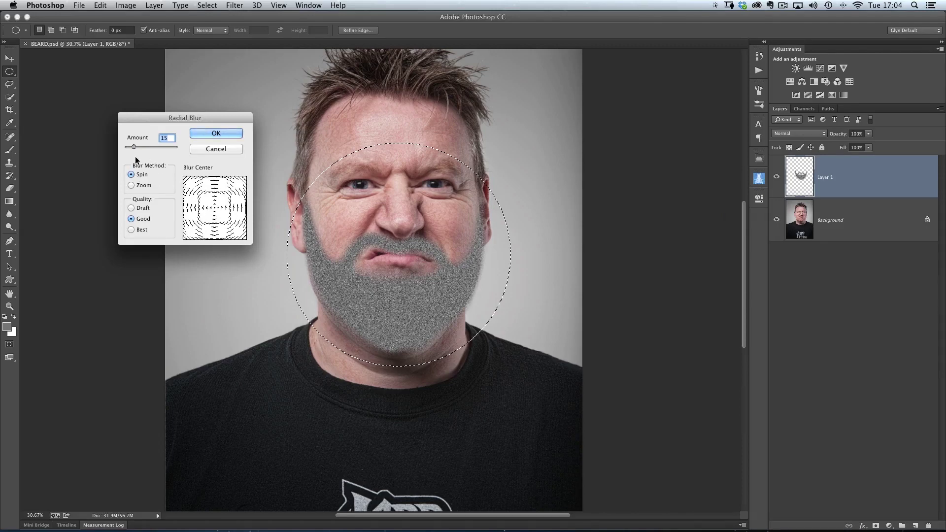
{"action": "mouse_move", "coordinate": [133, 146]}
{"action": "left_mouse_down"}
{"action": "mouse_move", "coordinate": [155, 150]}
{"action": "mouse_move", "coordinate": [142, 150]}
{"action": "left_mouse_up"}
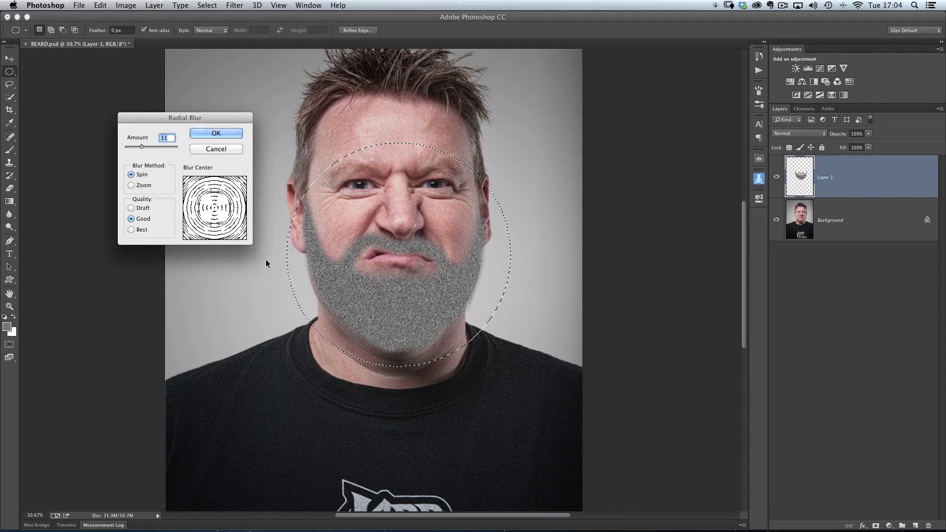
{"action": "left_click_drag", "start_coordinate": [144, 146], "coordinate": [147, 148]}
{"action": "left_click_drag", "start_coordinate": [144, 146], "coordinate": [133, 147]}
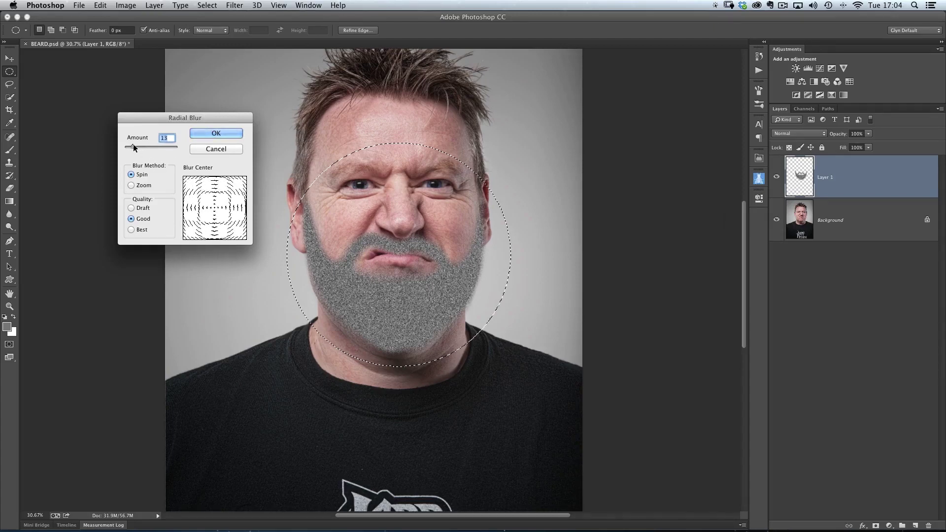
Apply the Radial Blur to the beard with the Zoom method, Good quality and an amount of 15.
{"action": "left_click", "coordinate": [132, 185]}
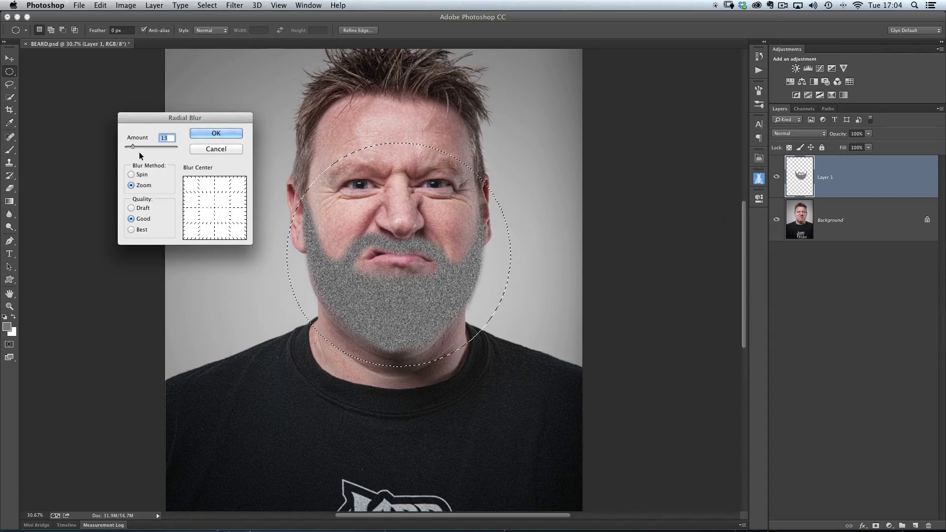
{"action": "left_click_drag", "start_coordinate": [133, 146], "coordinate": [133, 146]}
{"action": "mouse_move", "coordinate": [132, 146]}
{"action": "left_mouse_down"}
{"action": "mouse_move", "coordinate": [173, 150]}
{"action": "mouse_move", "coordinate": [134, 151]}
{"action": "left_mouse_up"}
{"action": "type", "text": "15"}
{"action": "left_click", "coordinate": [227, 132]}
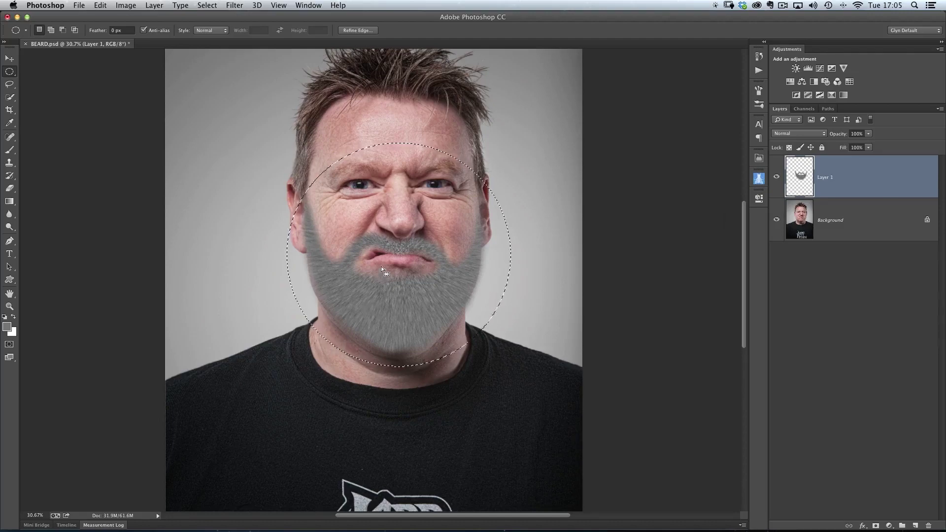
Remove the selection around the beard and set the beard layer's blend mode to Hard Light.
{"action": "left_click", "coordinate": [206, 9]}
{"action": "left_click", "coordinate": [217, 28]}
{"action": "left_click", "coordinate": [790, 134]}
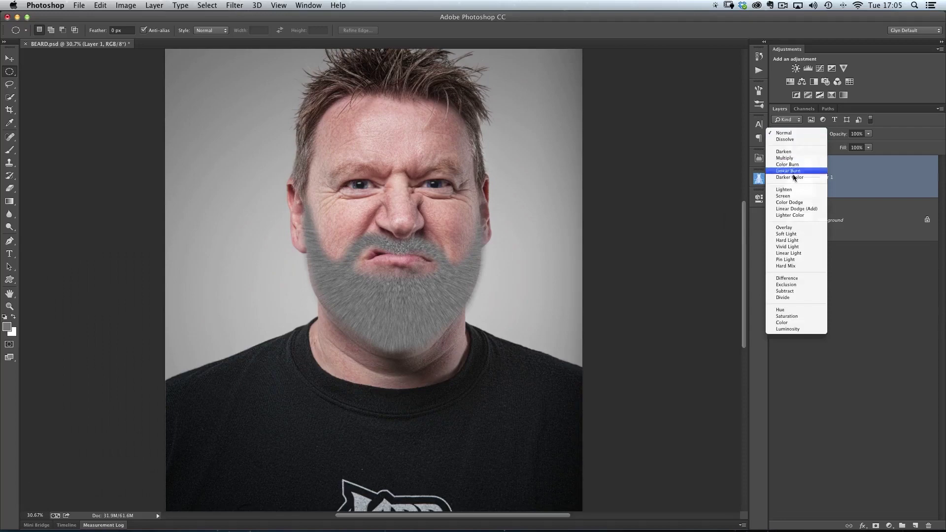
{"action": "left_click", "coordinate": [801, 249]}
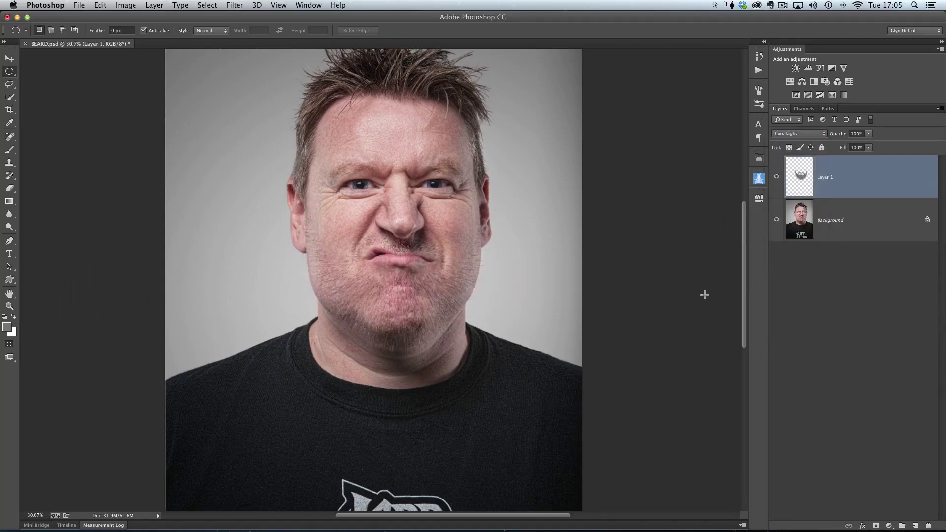
Erase the stray beard texture that extends past the edge of the jaw with the Eraser tool.
{"action": "left_click", "coordinate": [405, 300]}
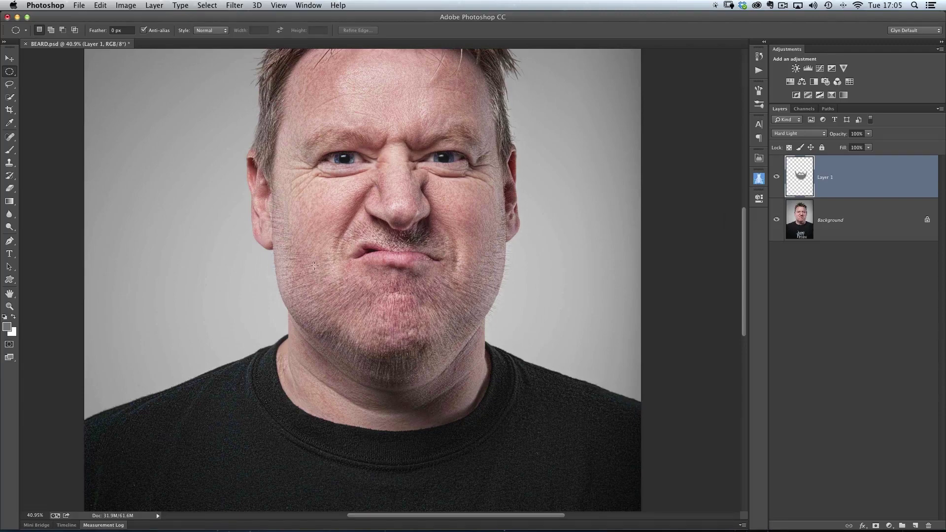
{"action": "key", "text": "e"}
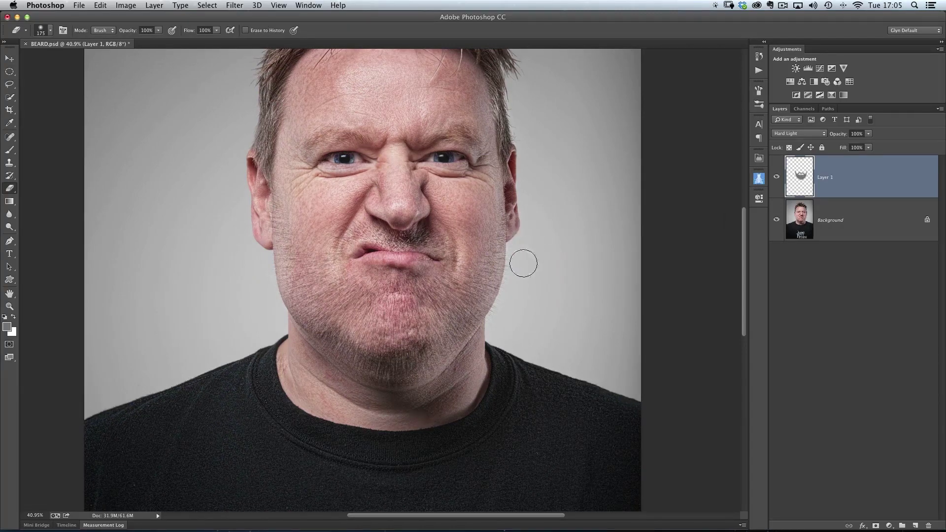
{"action": "mouse_move", "coordinate": [513, 278]}
{"action": "left_mouse_down"}
{"action": "mouse_move", "coordinate": [511, 285]}
{"action": "mouse_move", "coordinate": [513, 269]}
{"action": "mouse_move", "coordinate": [499, 313]}
{"action": "left_mouse_up"}
{"action": "scroll", "coordinate": [342, 266], "scroll_direction": "down", "scroll_amount": 3}
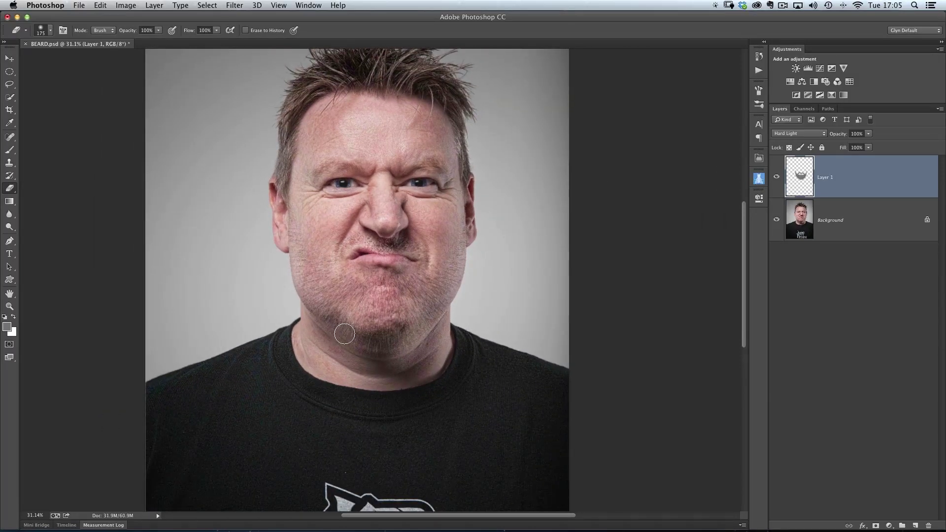
Darken the beard layer with a Levels adjustment, setting the midtone input level to 0.62.
{"action": "key", "text": "super+l"}
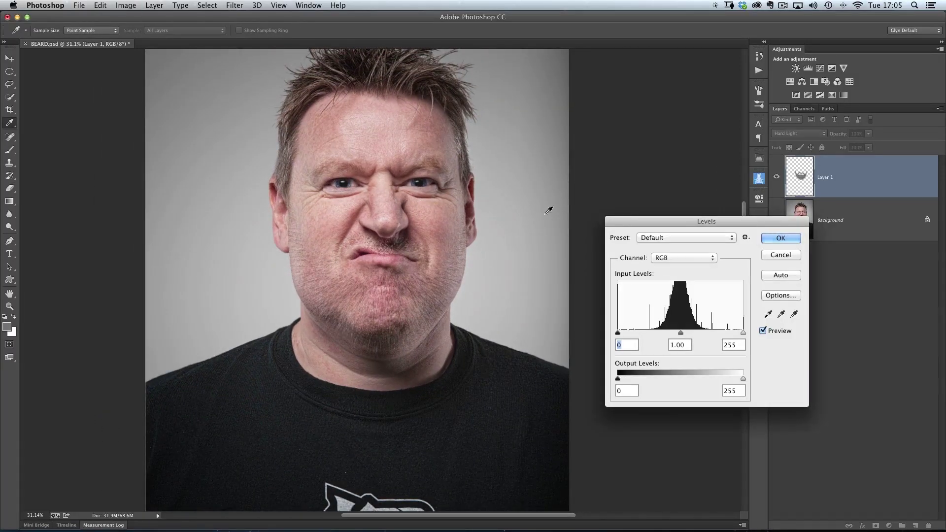
{"action": "mouse_move", "coordinate": [627, 218]}
{"action": "left_mouse_down"}
{"action": "mouse_move", "coordinate": [558, 111]}
{"action": "mouse_move", "coordinate": [613, 225]}
{"action": "mouse_move", "coordinate": [640, 230]}
{"action": "left_mouse_up"}
{"action": "left_click", "coordinate": [615, 237]}
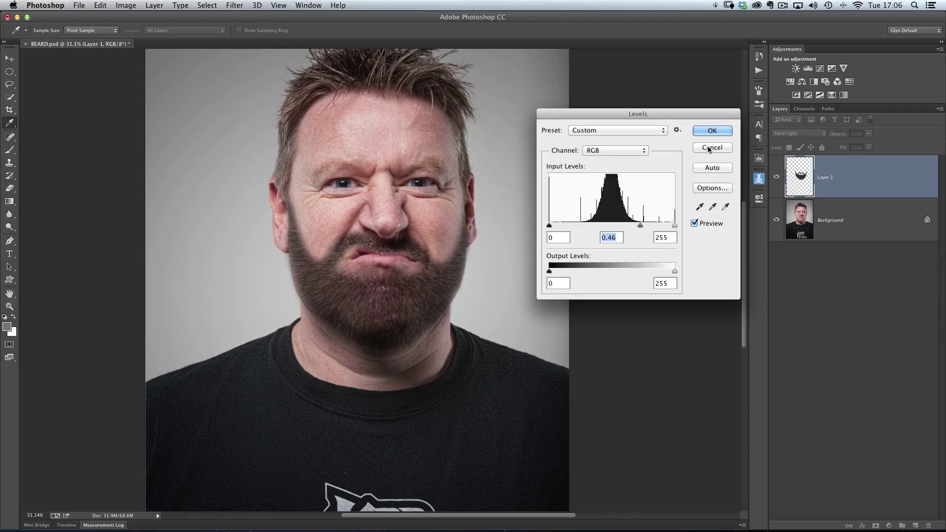
{"action": "left_click_drag", "start_coordinate": [640, 225], "coordinate": [631, 226]}
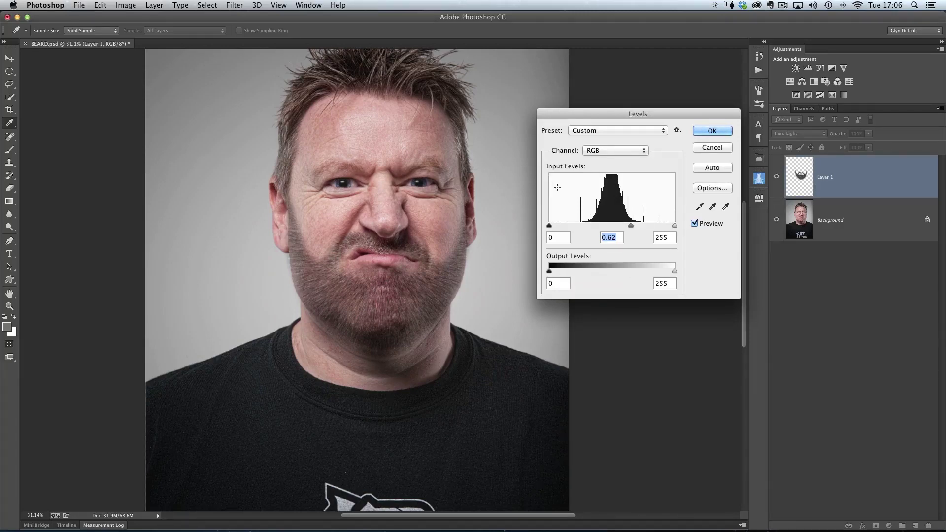
{"action": "left_click", "coordinate": [708, 132]}
{"action": "key", "text": "e"}
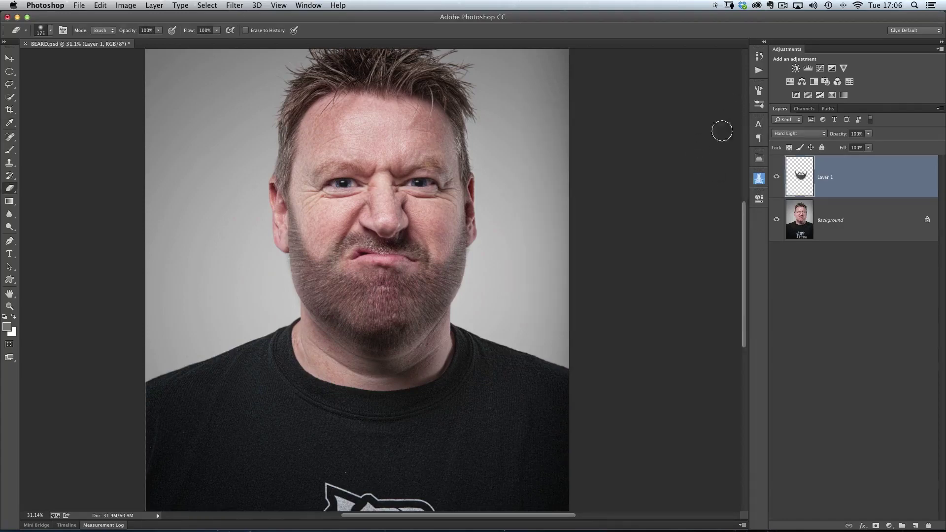
Add a colorized Hue/Saturation adjustment clipped to the beard layer with Hue 30, Saturation 25 and Lightness -25.
{"action": "left_click", "coordinate": [791, 82]}
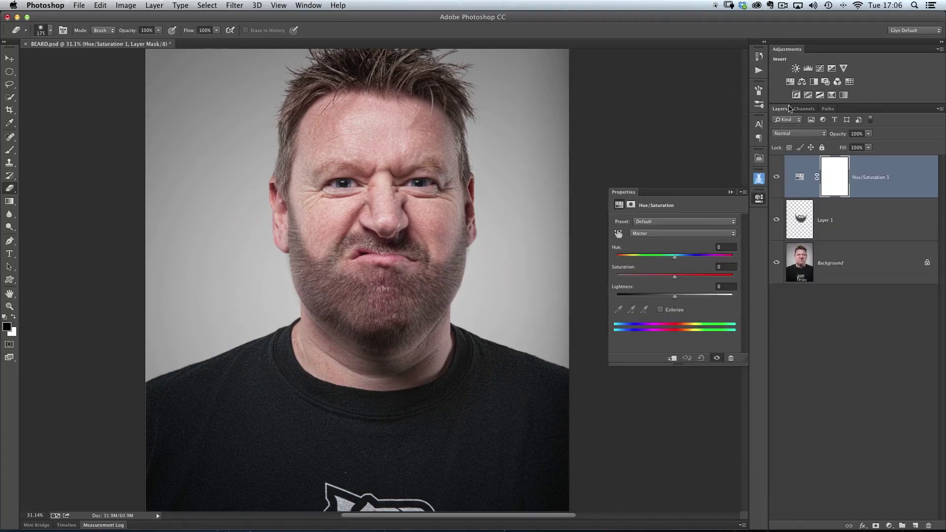
{"action": "left_click", "coordinate": [661, 309]}
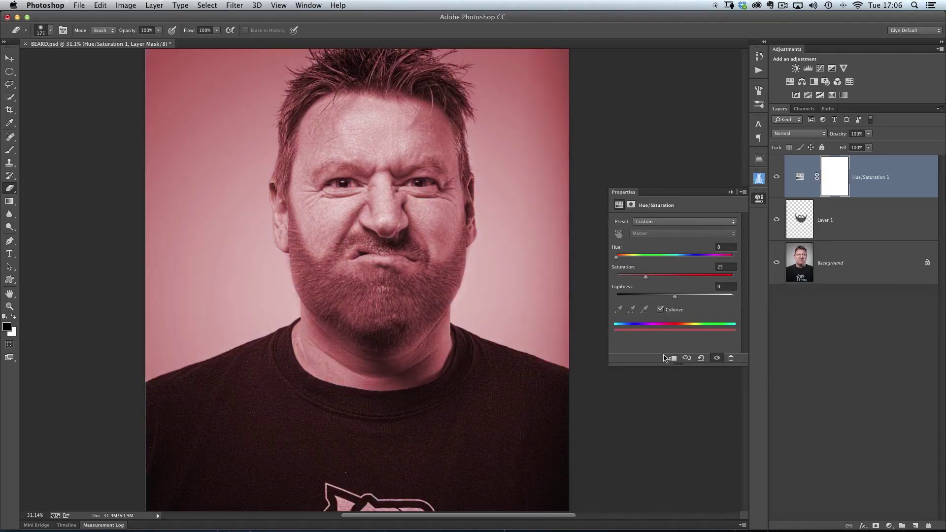
{"action": "left_click", "coordinate": [672, 359]}
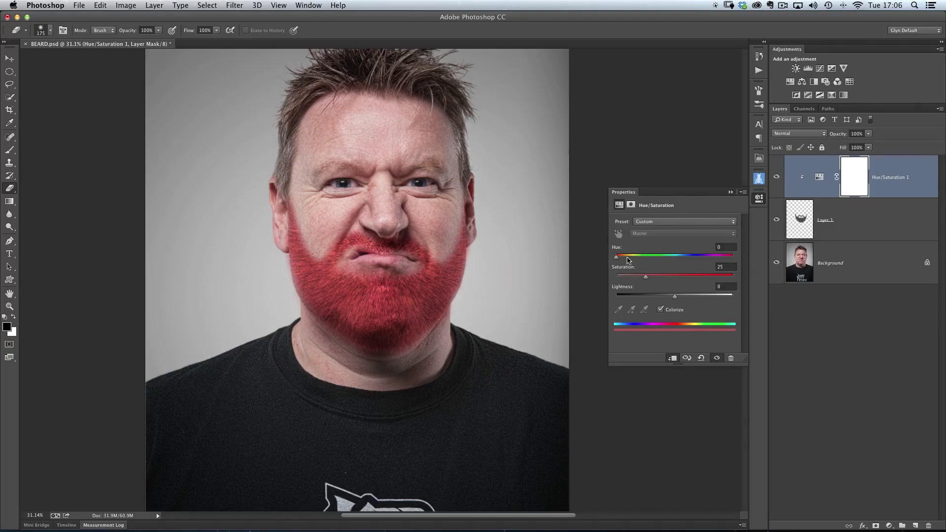
{"action": "left_click_drag", "start_coordinate": [616, 256], "coordinate": [627, 261]}
{"action": "left_click_drag", "start_coordinate": [674, 296], "coordinate": [661, 299]}
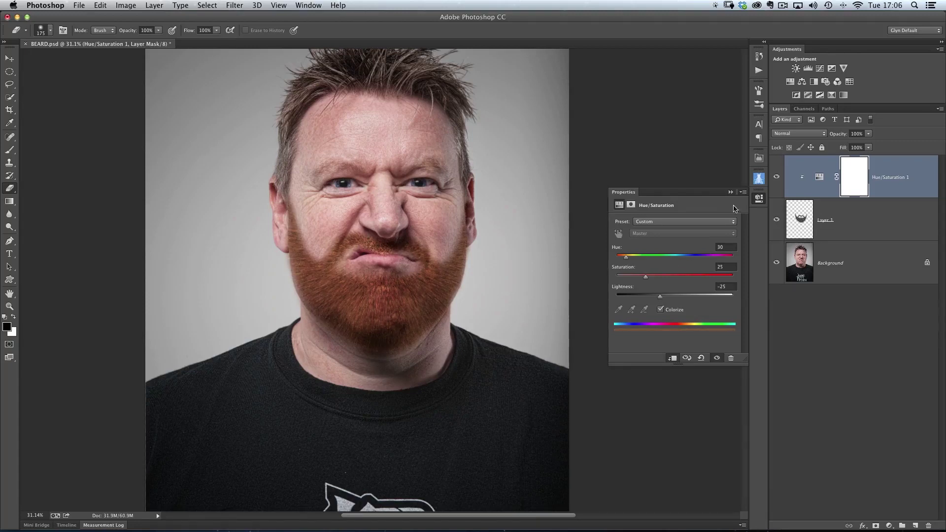
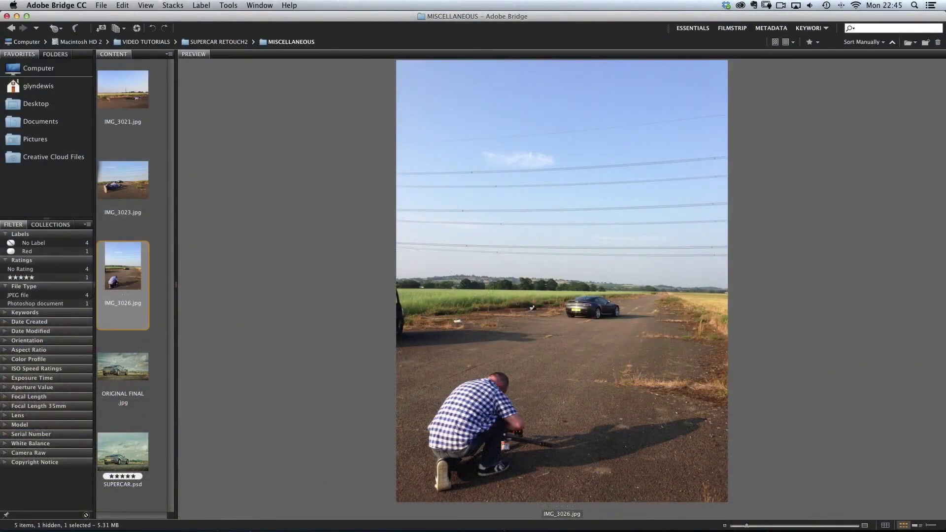
Switch to Bridge and preview the behind-the-scenes car photos IMG_3023.jpg and IMG_3021.jpg.
{"action": "left_click", "coordinate": [123, 192]}
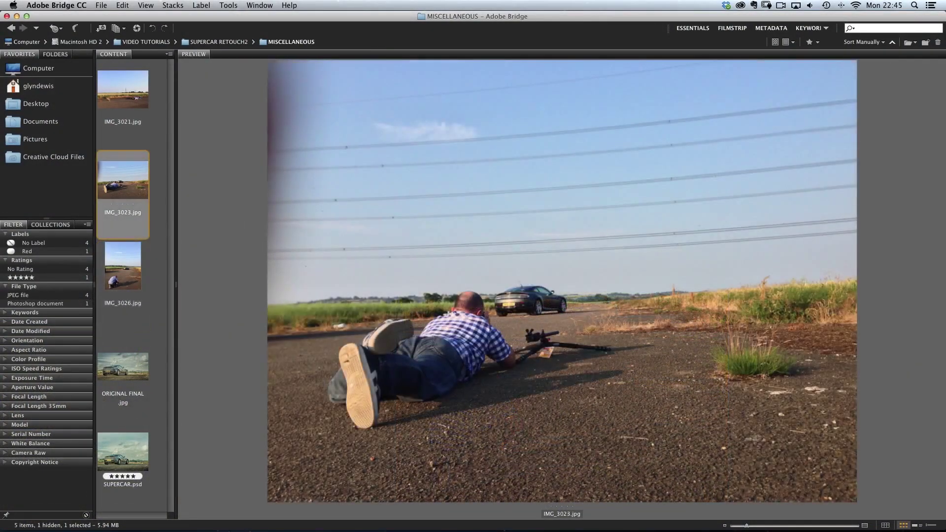
{"action": "left_click", "coordinate": [123, 99]}
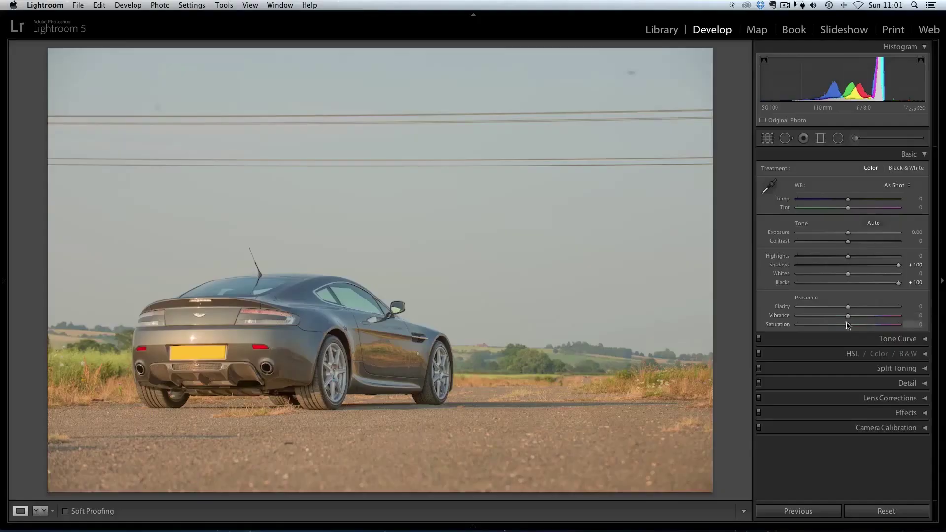
In Lightroom, set the car photo's white balance by sampling a neutral grey on the car's rear.
{"action": "key", "text": "w"}
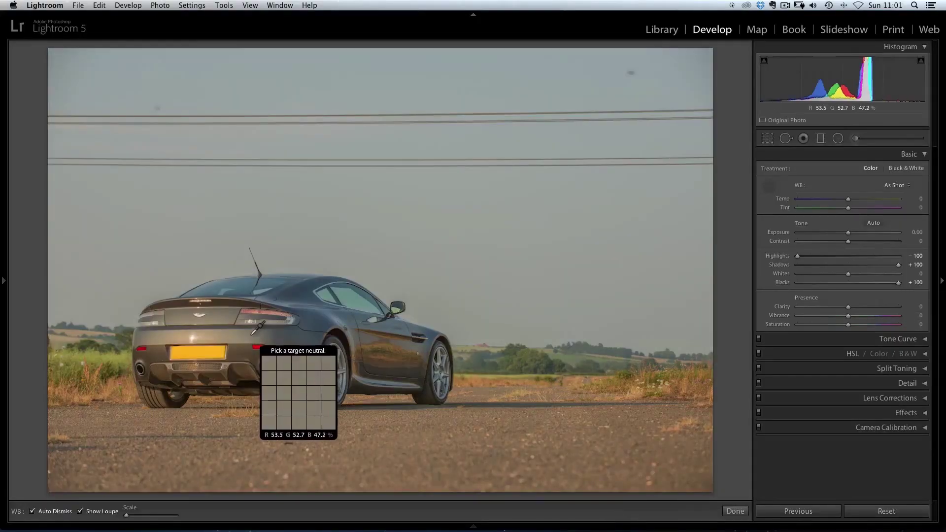
{"action": "left_click", "coordinate": [255, 334]}
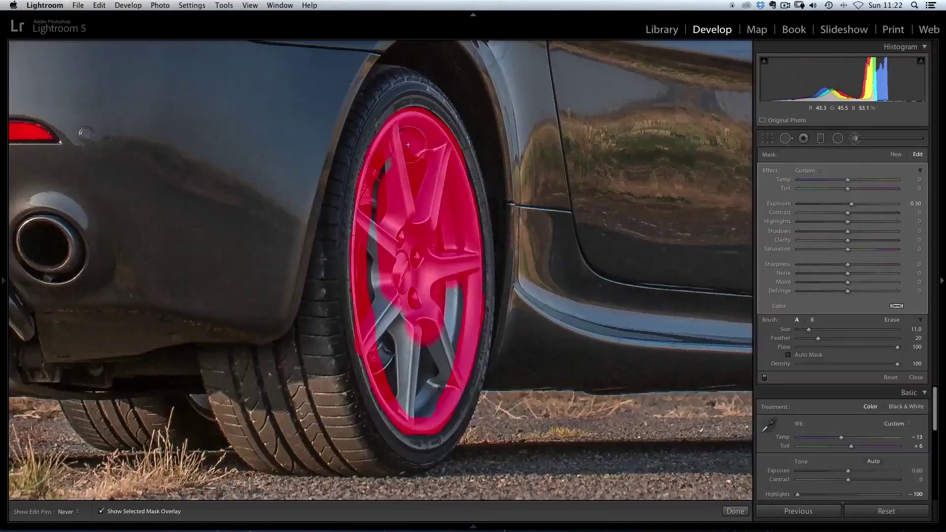
Paint adjustment brush masks over the rear wheel with exposure 0.30 and over the ground beside the car with exposure -0.49.
{"action": "mouse_move", "coordinate": [414, 133]}
{"action": "left_mouse_down"}
{"action": "mouse_move", "coordinate": [385, 173]}
{"action": "mouse_move", "coordinate": [370, 256]}
{"action": "mouse_move", "coordinate": [402, 364]}
{"action": "mouse_move", "coordinate": [441, 375]}
{"action": "left_mouse_up"}
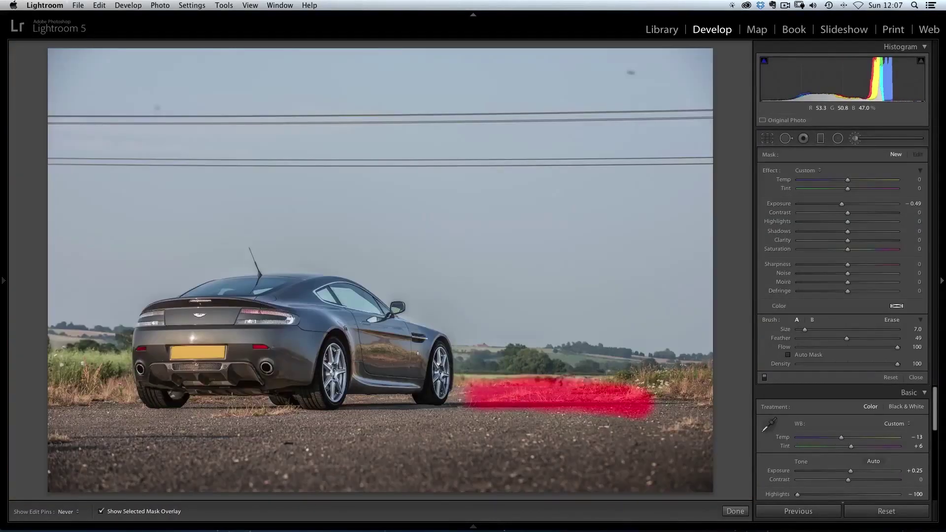
{"action": "left_click_drag", "start_coordinate": [469, 391], "coordinate": [342, 409]}
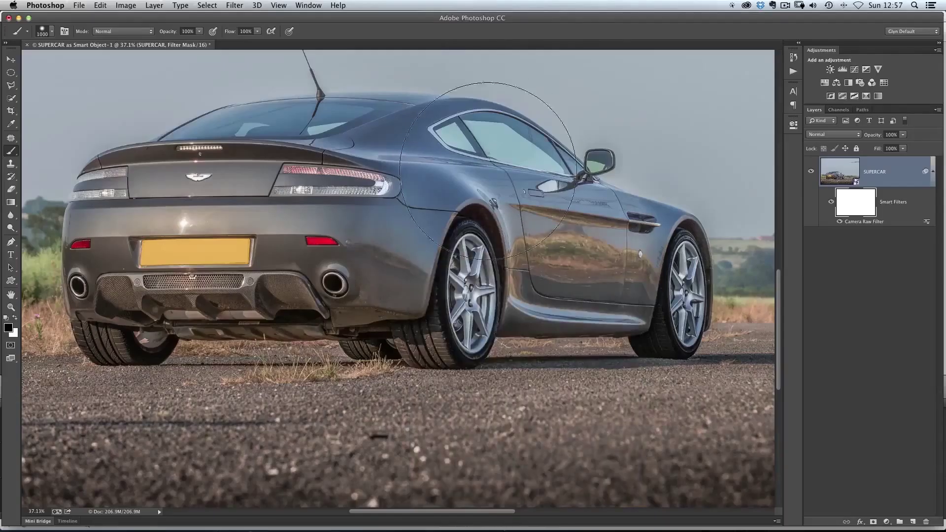
In Photoshop, shrink the brush for painting on the SUPERCAR layer's smart filter mask.
{"action": "key", "text": "bracketleft"}
{"action": "key", "text": "bracketleft"}
{"action": "key", "text": "bracketleft"}
{"action": "key", "text": "bracketleft"}
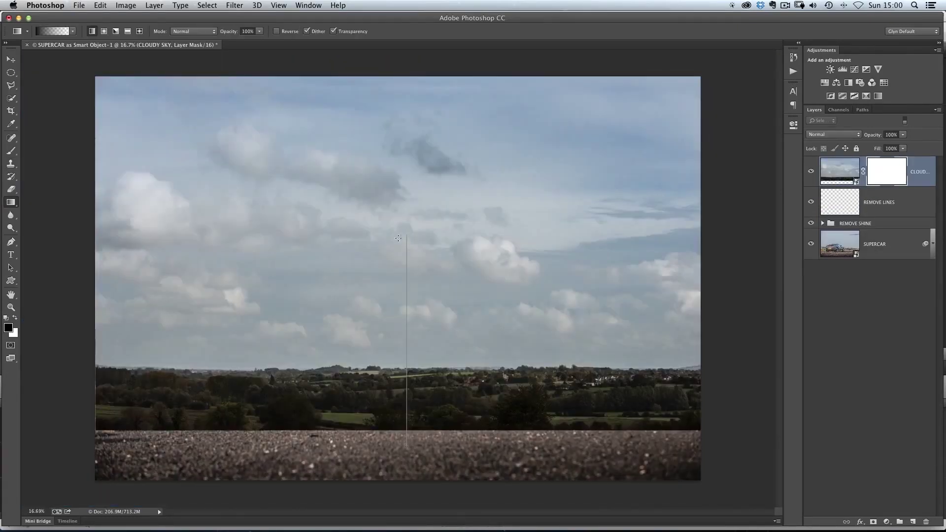
Draw a vertical gradient on the CLOUDY SKY layer mask, and raise the monochromatic Gaussian noise amount for the patch above the number plate.
{"action": "left_click_drag", "start_coordinate": [398, 238], "coordinate": [399, 239]}
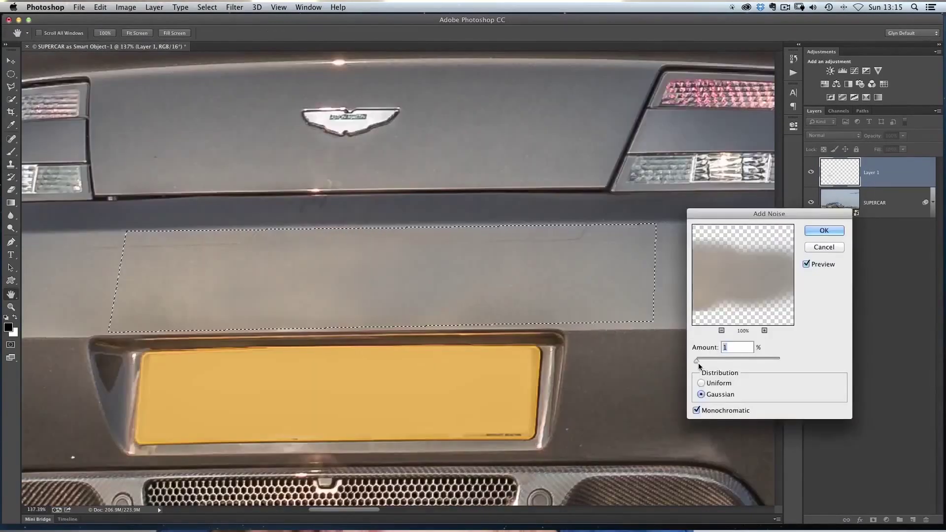
{"action": "left_click_drag", "start_coordinate": [699, 363], "coordinate": [710, 360]}
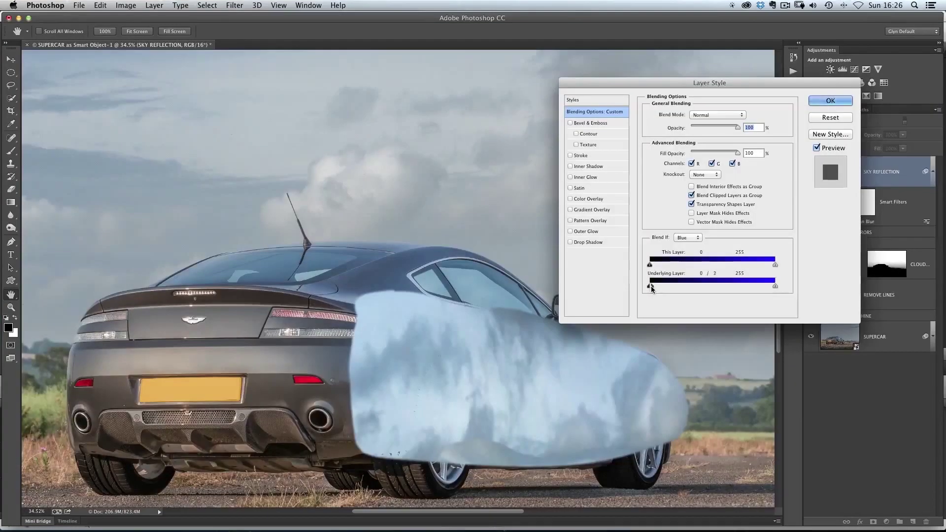
Split the SKY REFLECTION layer's underlying Blue Blend If shadow slider, and shift the shadow end of the Curves adjustment's Blue channel.
{"action": "left_click_drag", "start_coordinate": [651, 286], "coordinate": [693, 288]}
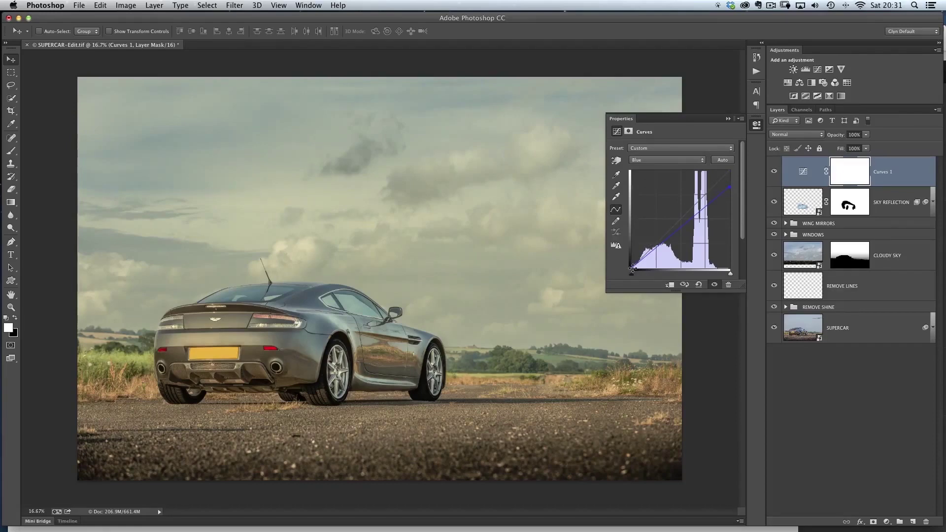
{"action": "left_click_drag", "start_coordinate": [632, 269], "coordinate": [648, 269]}
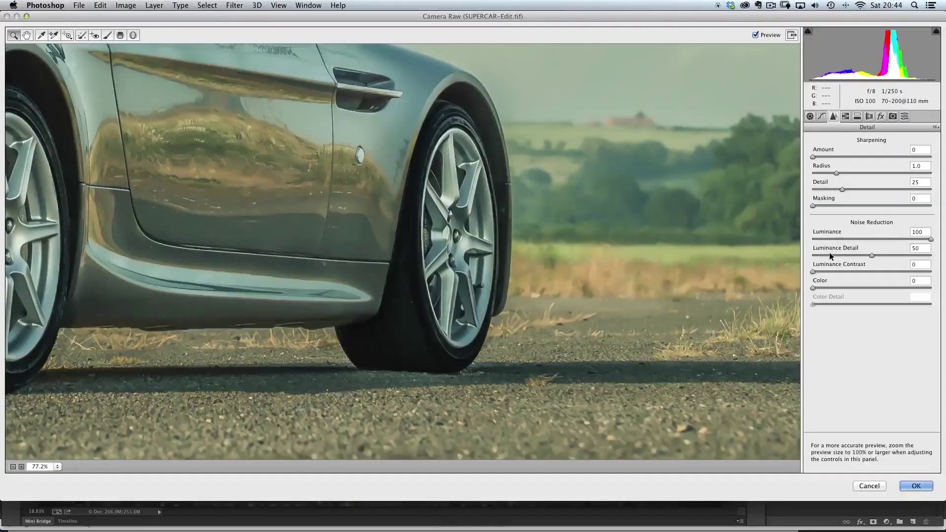
Lower the Luminance Detail of the noise reduction for SUPERCAR-Edit.tif in Camera Raw.
{"action": "left_click_drag", "start_coordinate": [870, 255], "coordinate": [806, 261]}
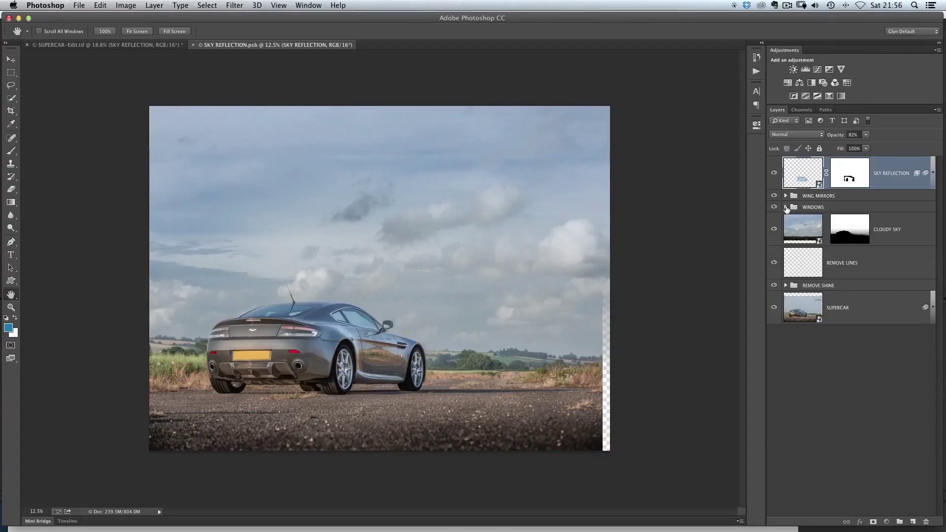
Examine the contents of the WINDOWS group and compare the car with and without the SKY REFLECTION layer.
{"action": "left_click", "coordinate": [786, 208]}
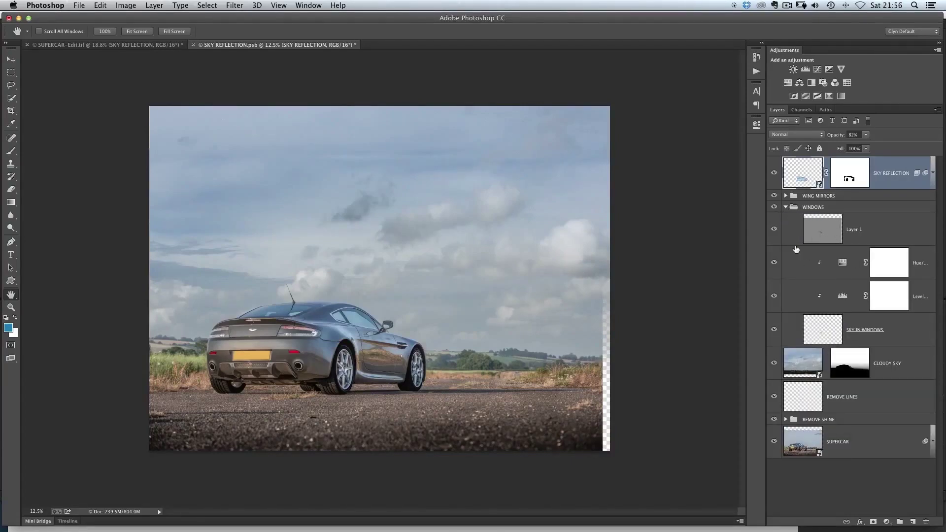
{"action": "left_click", "coordinate": [786, 208]}
{"action": "left_click", "coordinate": [786, 208]}
{"action": "left_click", "coordinate": [786, 207]}
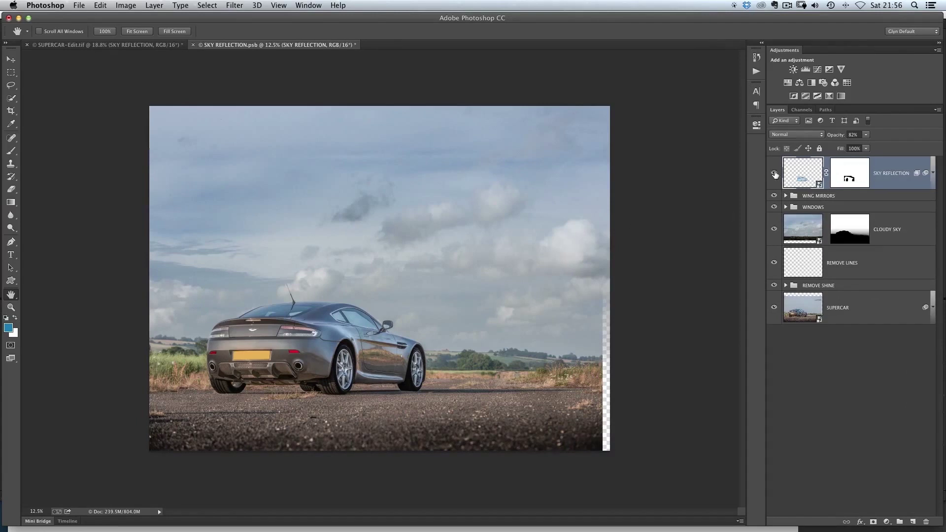
{"action": "left_click", "coordinate": [774, 174]}
{"action": "left_click", "coordinate": [774, 173]}
{"action": "left_click", "coordinate": [775, 174]}
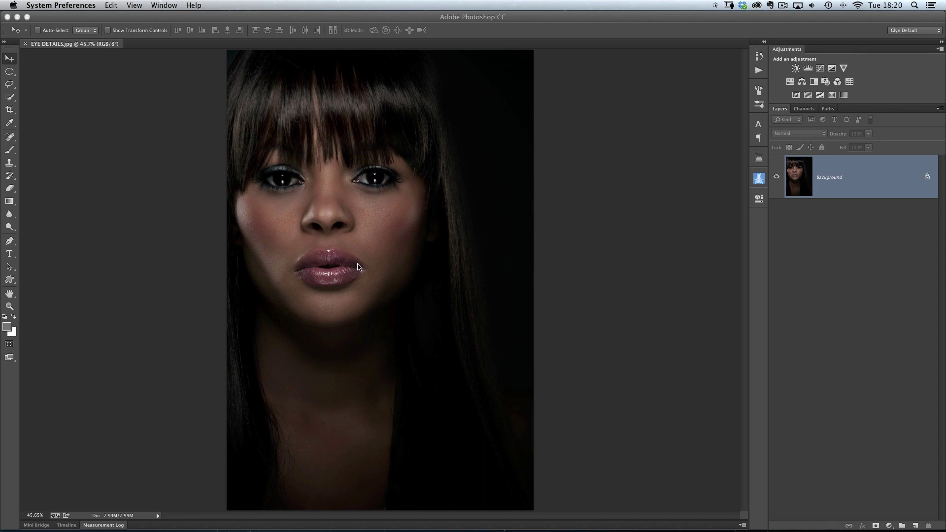
Add a new empty layer above the Background of the portrait EYE DETAILS.jpg.
{"action": "left_click", "coordinate": [212, 196]}
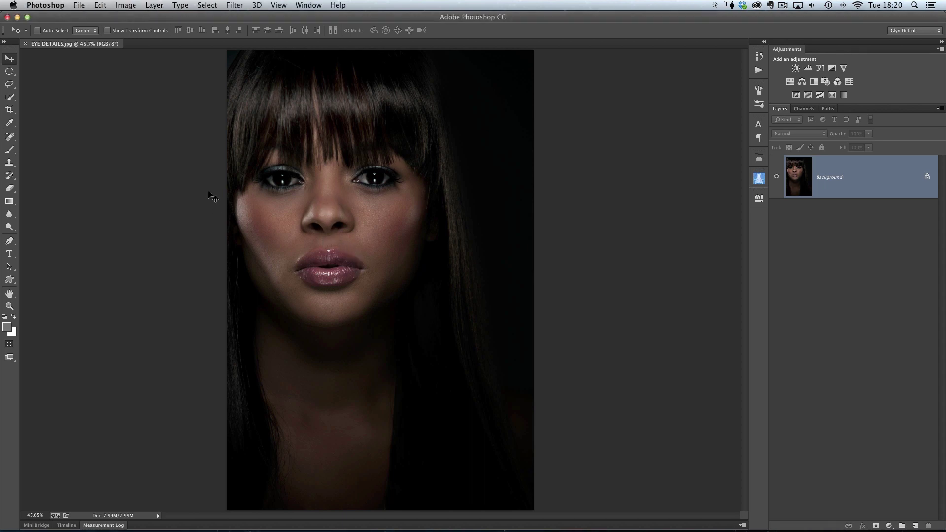
{"action": "scroll", "coordinate": [319, 200], "scroll_direction": "up", "scroll_amount": 6}
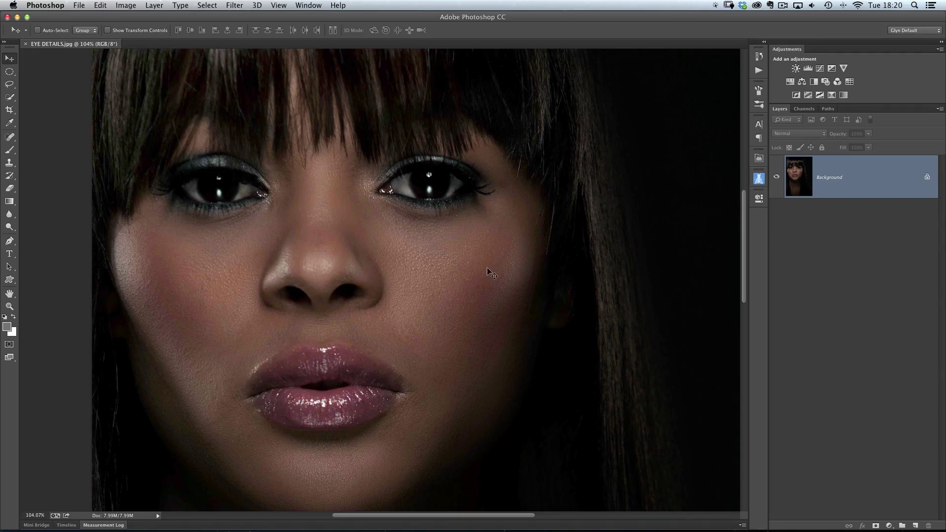
{"action": "left_click", "coordinate": [915, 526]}
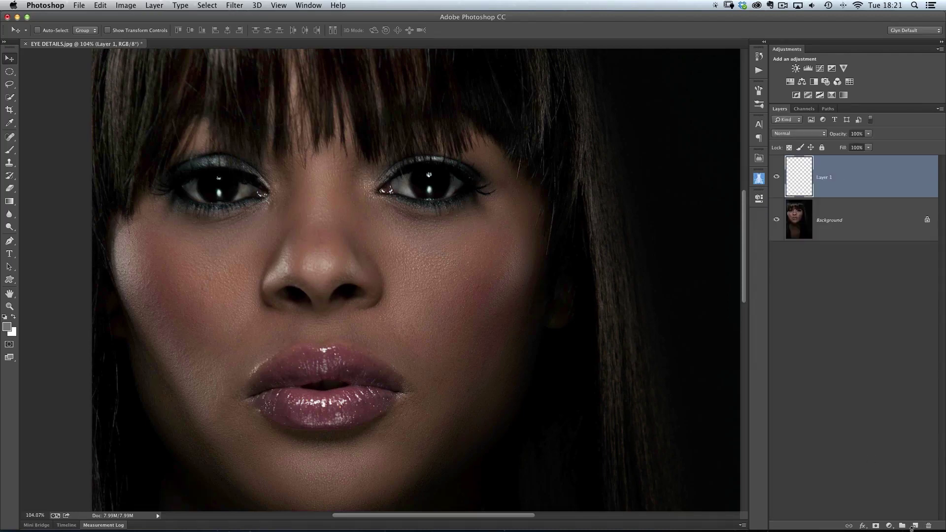
Draw a circular selection with the Elliptical Marquee tool and position it over the iris of the woman's right eye.
{"action": "left_click", "coordinate": [9, 72]}
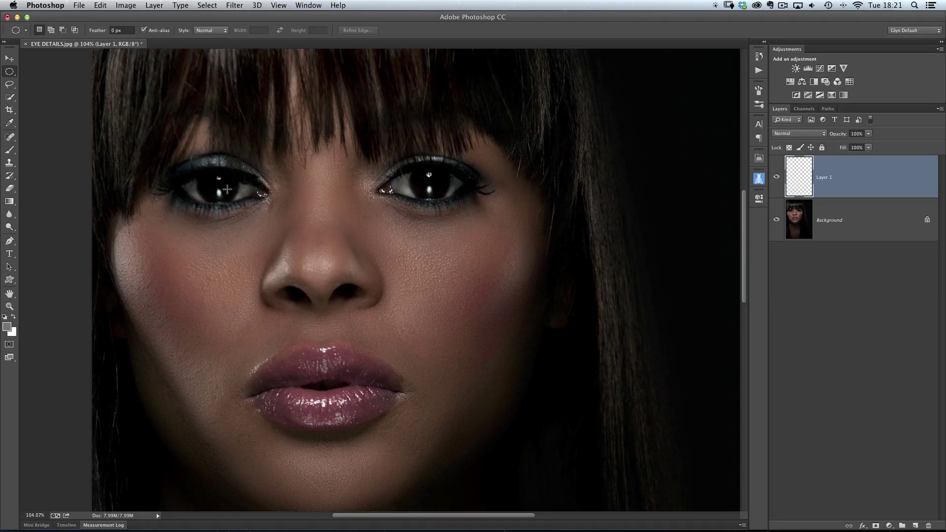
{"action": "left_click_drag", "start_coordinate": [203, 168], "coordinate": [236, 205]}
{"action": "left_click_drag", "start_coordinate": [219, 190], "coordinate": [220, 191]}
Fill the iris selection with 50% Gray in Normal mode at 100% opacity.
{"action": "left_click", "coordinate": [101, 5]}
{"action": "left_click", "coordinate": [121, 156]}
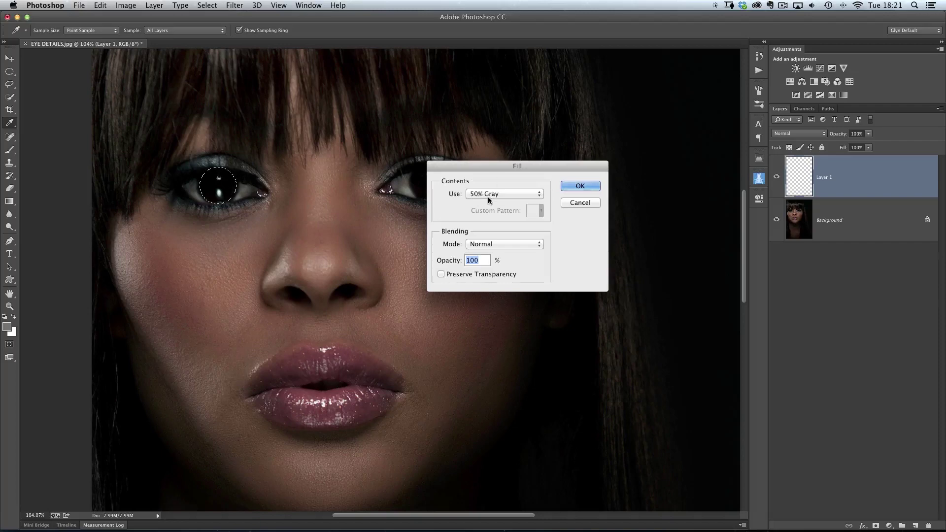
{"action": "left_click", "coordinate": [581, 187]}
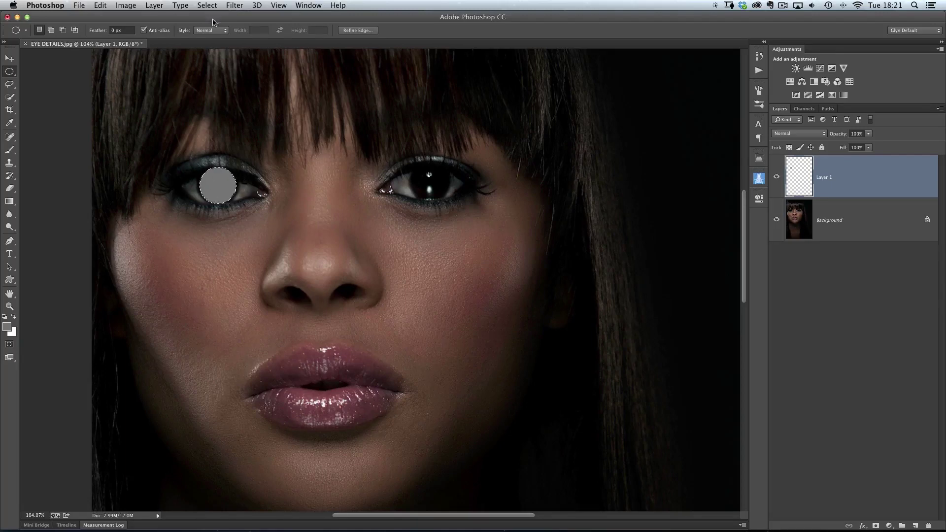
Add 50% monochromatic Gaussian noise to the grey-filled iris with the Add Noise filter.
{"action": "left_click", "coordinate": [235, 7]}
{"action": "mouse_move", "coordinate": [275, 143]}
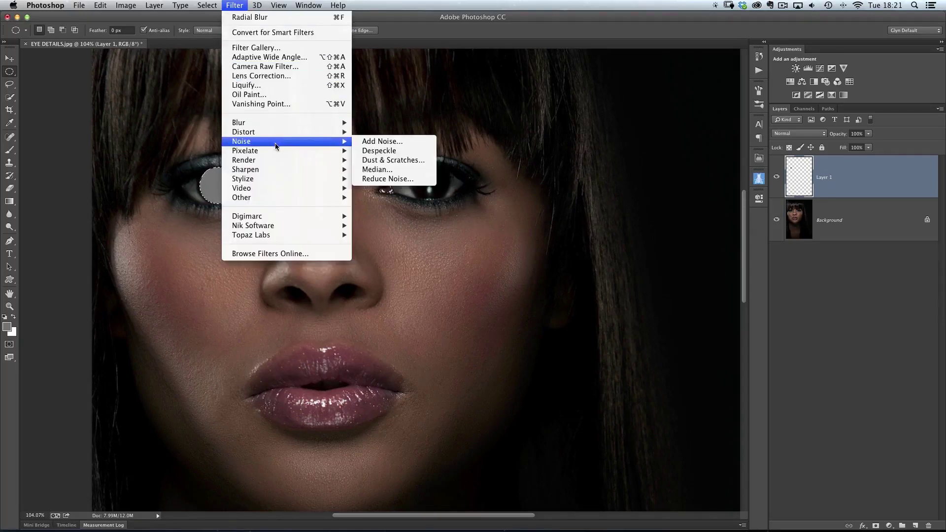
{"action": "left_click", "coordinate": [379, 143]}
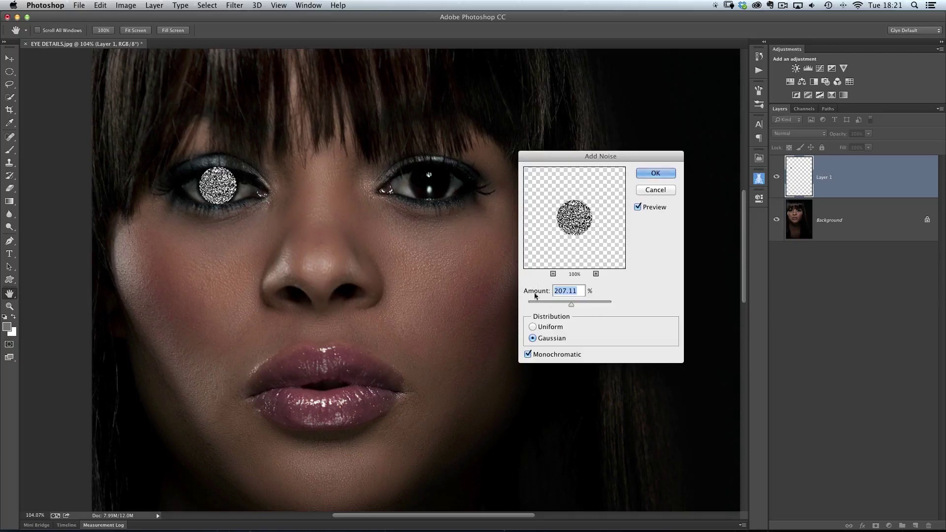
{"action": "left_click_drag", "start_coordinate": [572, 304], "coordinate": [541, 306]}
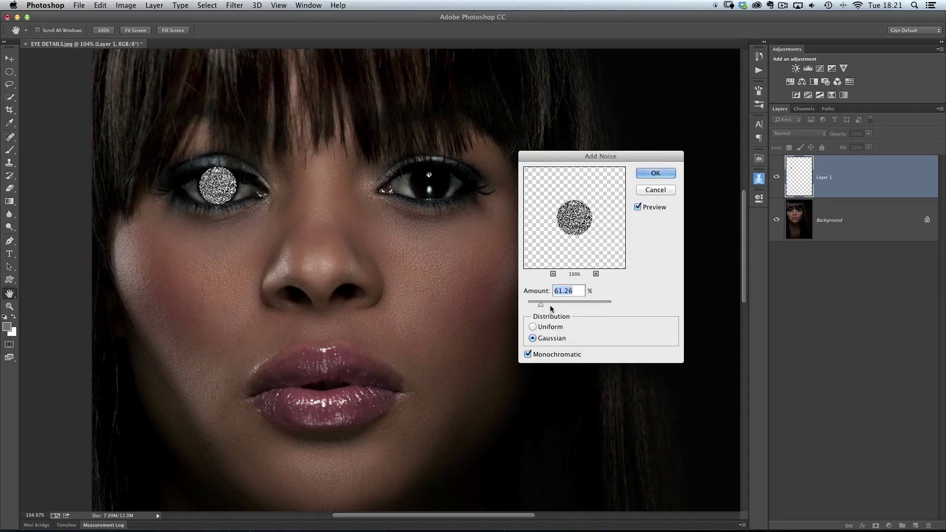
{"action": "type", "text": "50"}
{"action": "left_click", "coordinate": [655, 174]}
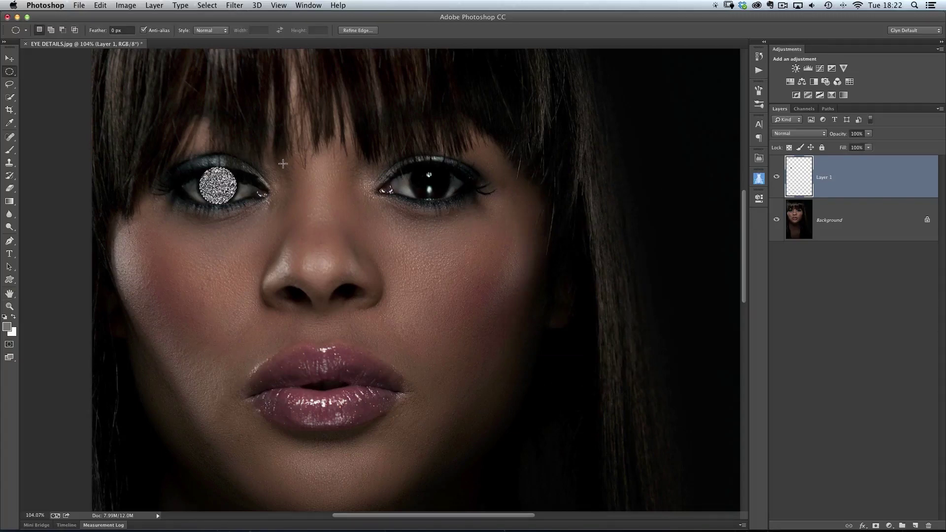
Apply a Radial Blur to the noisy iris with amount 10, Zoom method and Good quality.
{"action": "left_click", "coordinate": [234, 6]}
{"action": "mouse_move", "coordinate": [340, 123]}
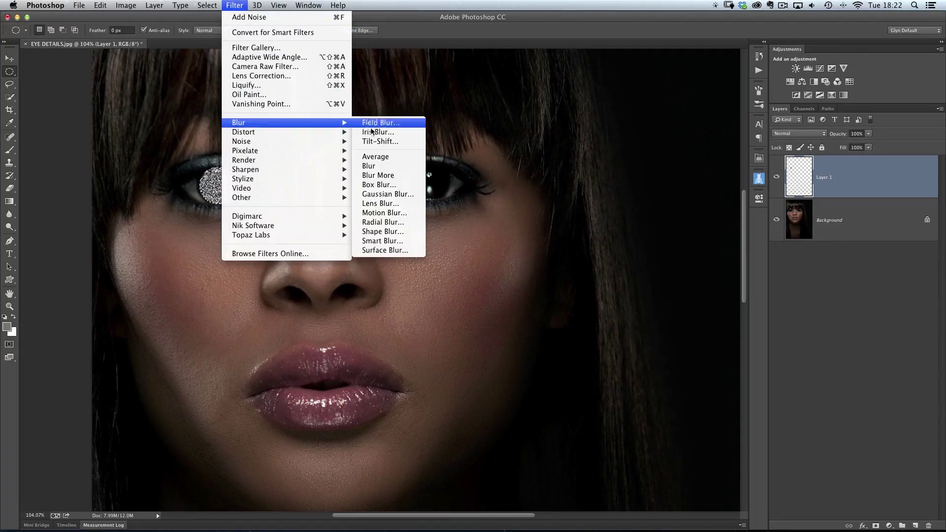
{"action": "left_click", "coordinate": [380, 222]}
{"action": "left_click_drag", "start_coordinate": [183, 118], "coordinate": [366, 138]}
{"action": "mouse_move", "coordinate": [315, 166]}
{"action": "left_mouse_down"}
{"action": "mouse_move", "coordinate": [342, 168]}
{"action": "mouse_move", "coordinate": [316, 165]}
{"action": "left_mouse_up"}
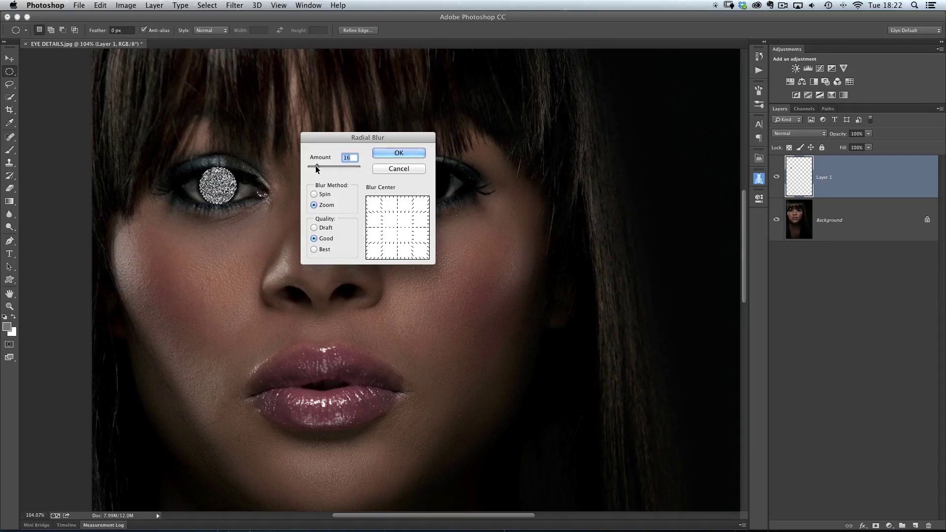
{"action": "type", "text": "10"}
{"action": "left_click", "coordinate": [401, 152]}
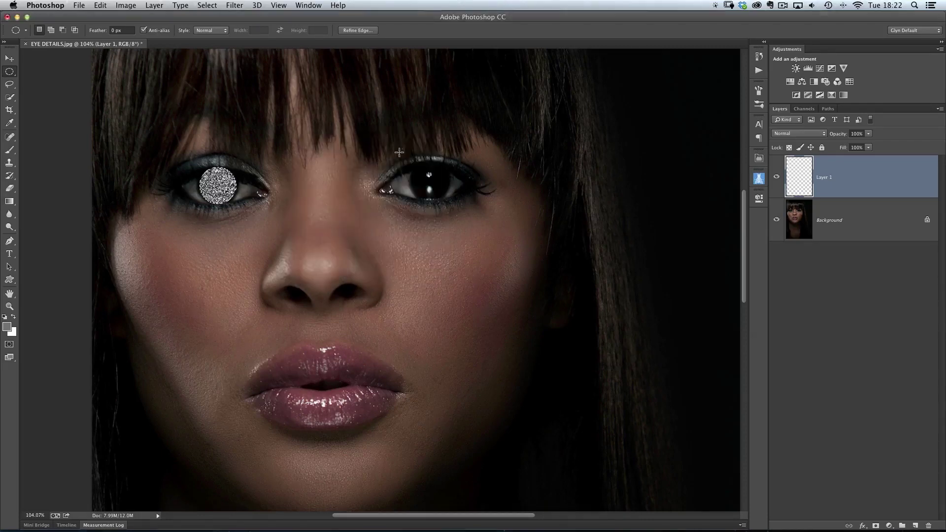
Reapply the last Radial Blur filter to the iris to strengthen the streaks.
{"action": "left_click", "coordinate": [199, 183]}
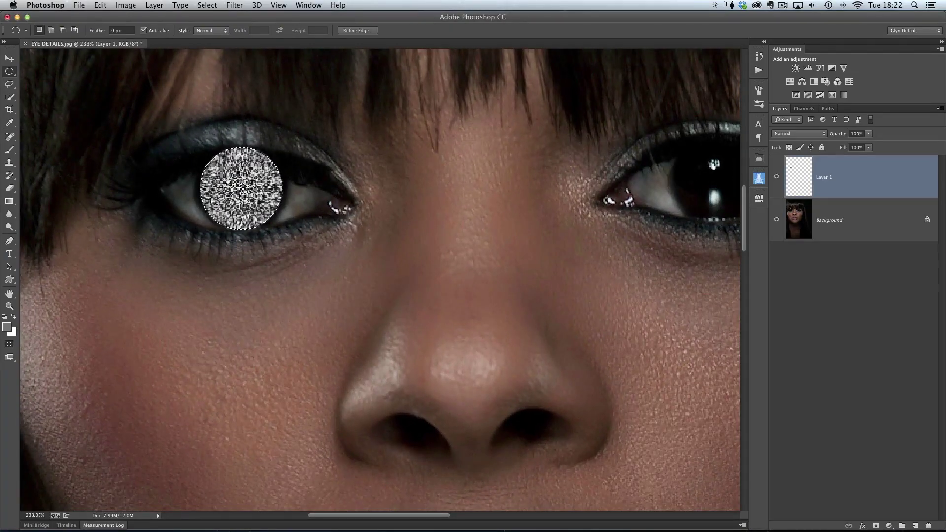
{"action": "left_click", "coordinate": [235, 5]}
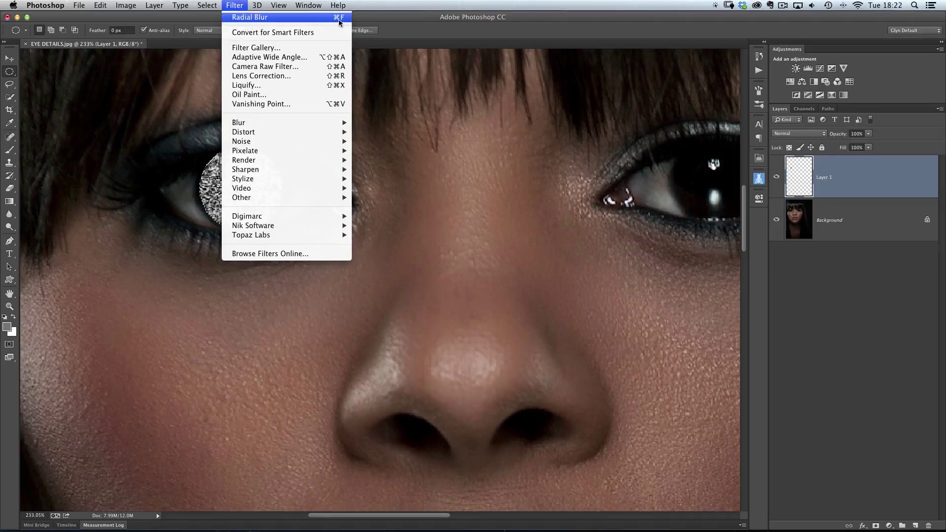
{"action": "left_click", "coordinate": [318, 18]}
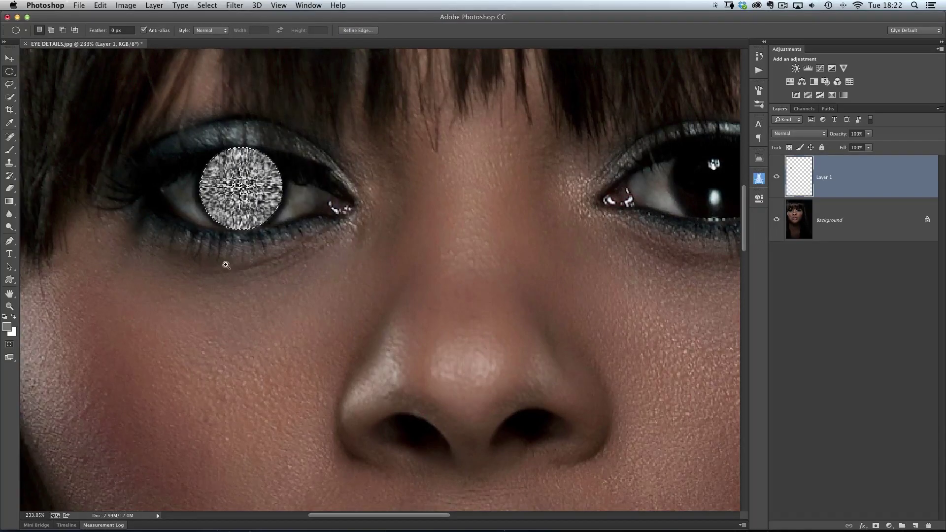
{"action": "key", "text": "super+0"}
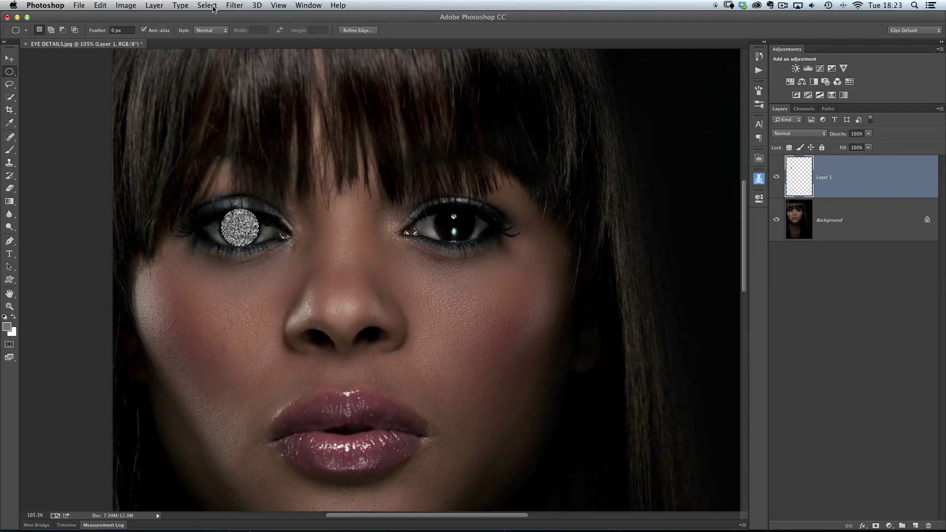
Deselect the iris and set Layer 1's blend mode to Hard Light.
{"action": "left_click", "coordinate": [213, 5]}
{"action": "left_click", "coordinate": [222, 27]}
{"action": "left_click", "coordinate": [792, 134]}
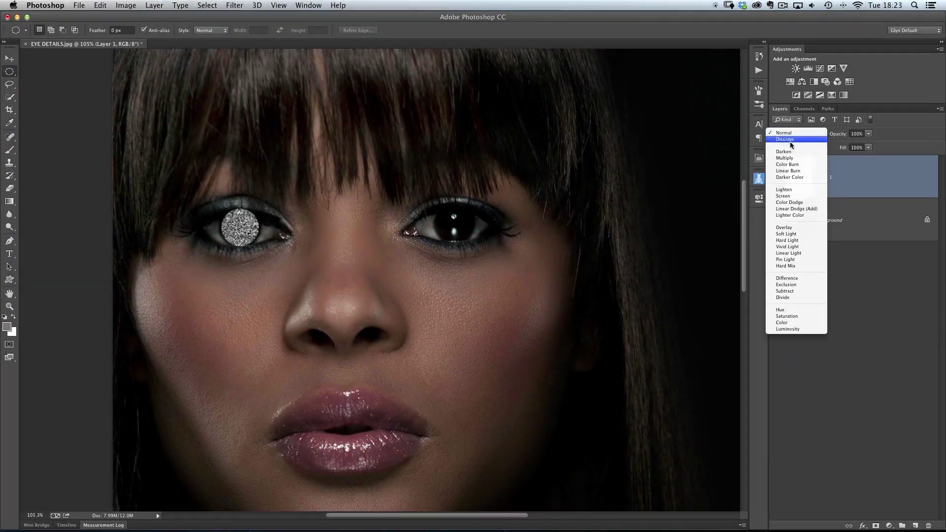
{"action": "left_click", "coordinate": [802, 243]}
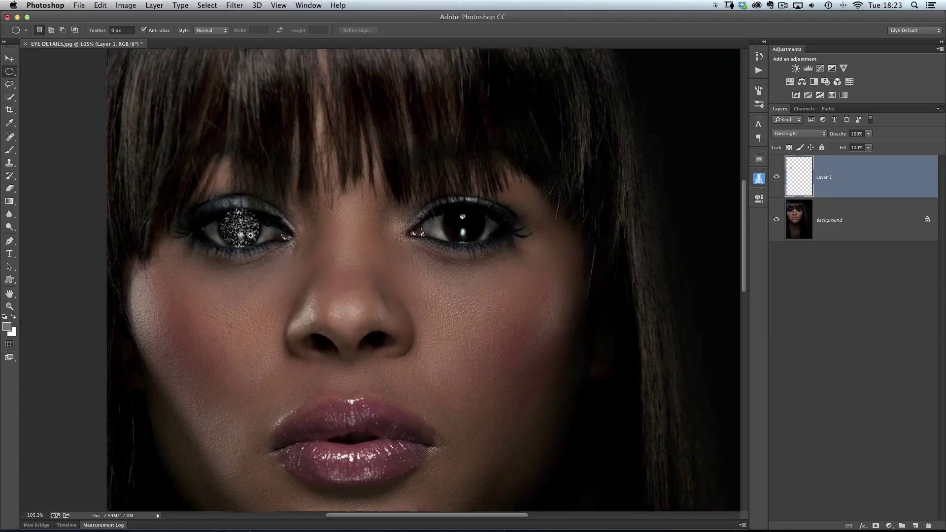
{"action": "scroll", "coordinate": [246, 219], "scroll_direction": "up", "scroll_amount": 5}
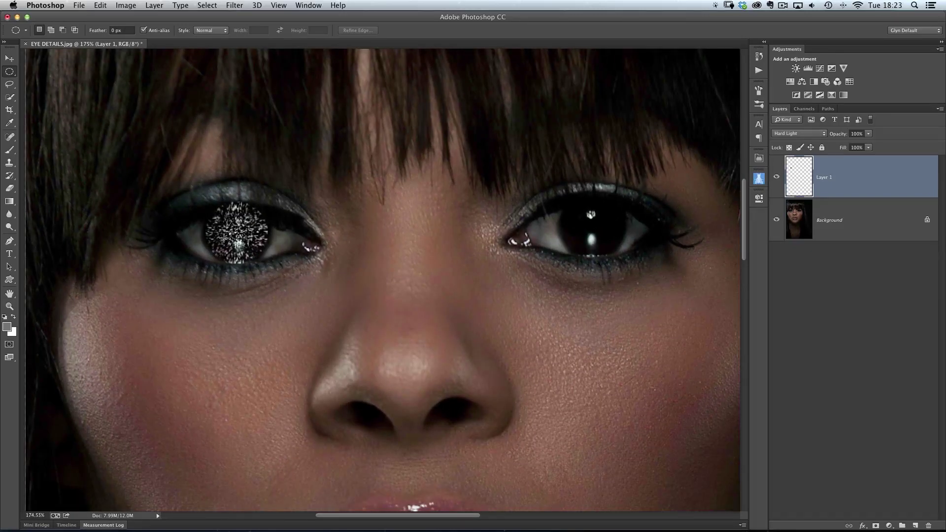
Try Layer 1 at 44% opacity and restore it to 100%.
{"action": "key", "text": "v"}
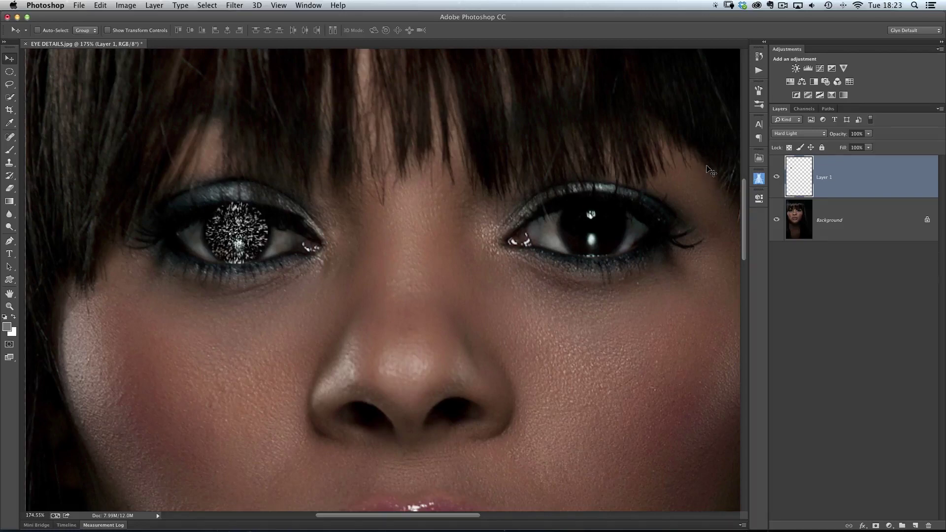
{"action": "left_click_drag", "start_coordinate": [840, 137], "coordinate": [812, 132]}
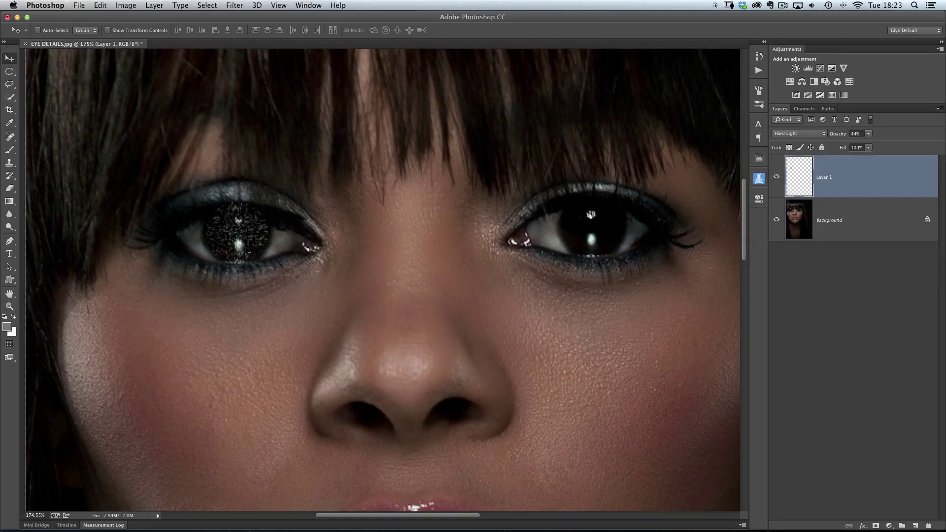
{"action": "left_click_drag", "start_coordinate": [841, 139], "coordinate": [865, 148]}
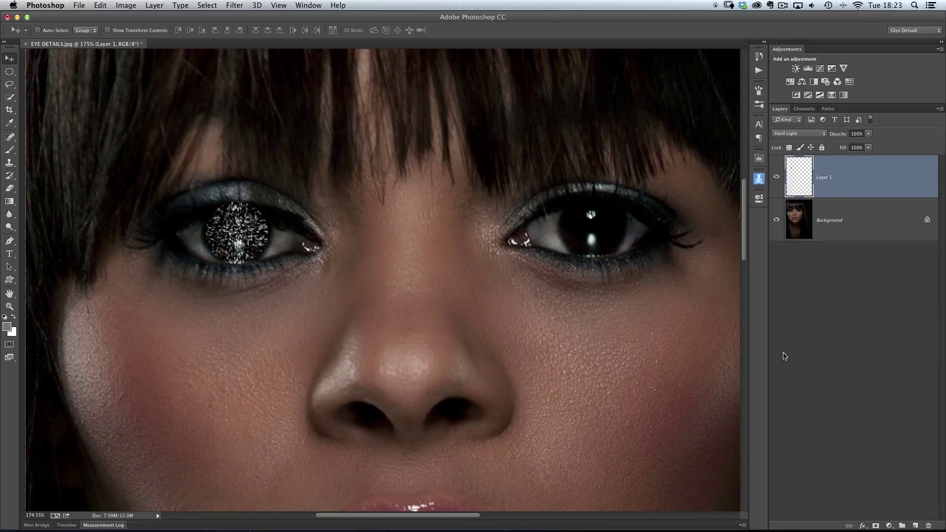
Add a layer mask to Layer 1 and paint black with a 25 px brush over the iris edges and pupil.
{"action": "left_click", "coordinate": [877, 526]}
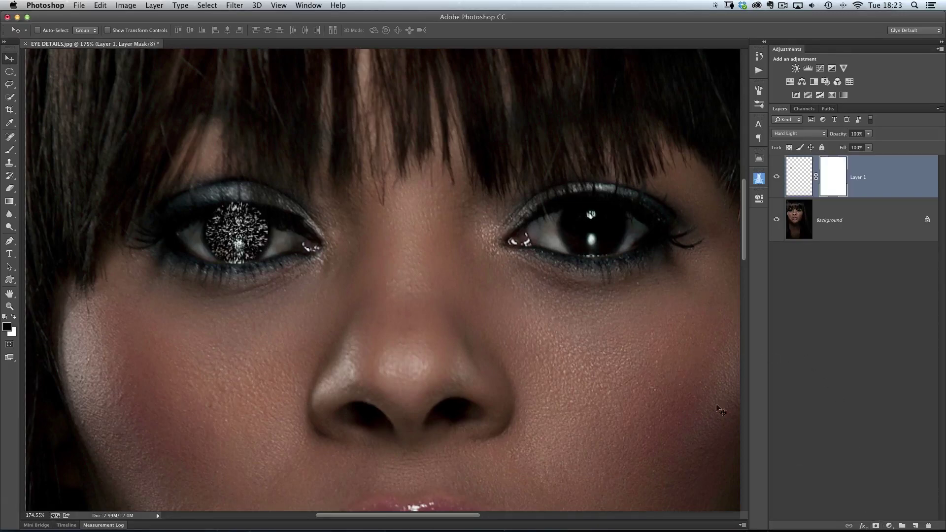
{"action": "key", "text": "b"}
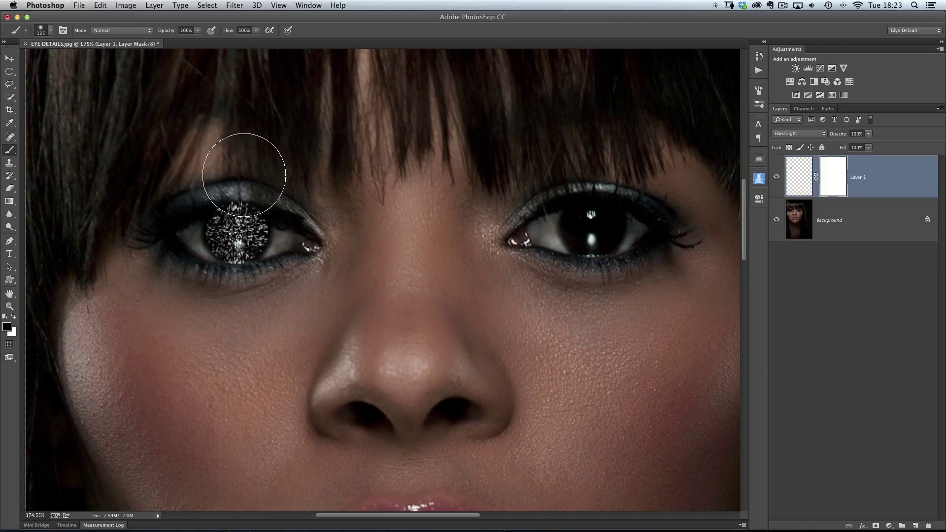
{"action": "key", "text": "bracketleft"}
{"action": "key", "text": "bracketleft"}
{"action": "key", "text": "bracketleft"}
{"action": "key", "text": "bracketleft"}
{"action": "key", "text": "bracketleft"}
{"action": "key", "text": "bracketleft"}
{"action": "key", "text": "bracketleft"}
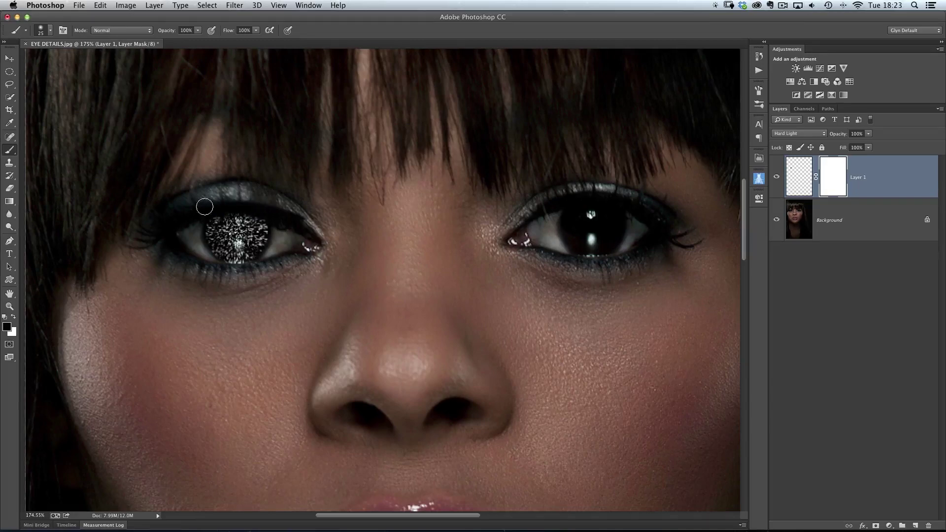
{"action": "left_click_drag", "start_coordinate": [236, 275], "coordinate": [236, 272]}
{"action": "left_click_drag", "start_coordinate": [237, 234], "coordinate": [241, 233]}
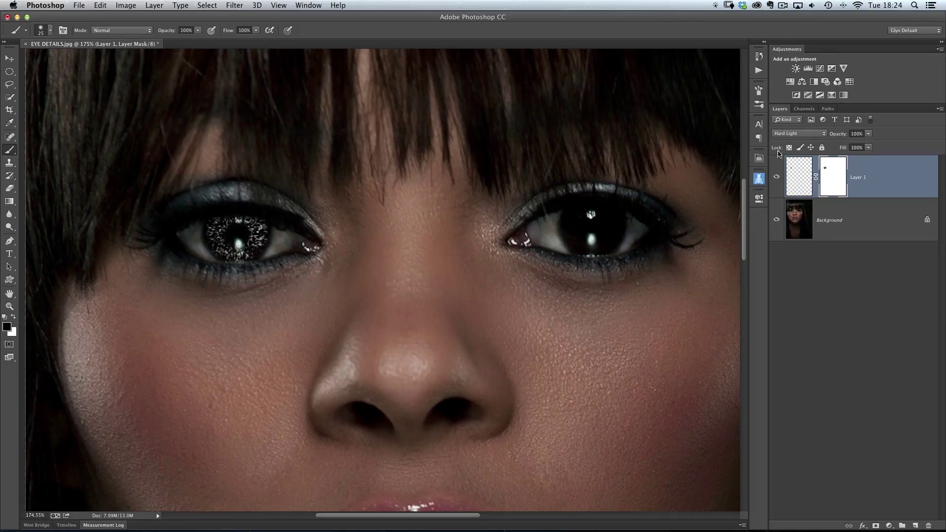
Set Layer 1's opacity to 53% and add a Hue/Saturation adjustment layer above it with Colorize enabled.
{"action": "left_click_drag", "start_coordinate": [840, 136], "coordinate": [817, 134]}
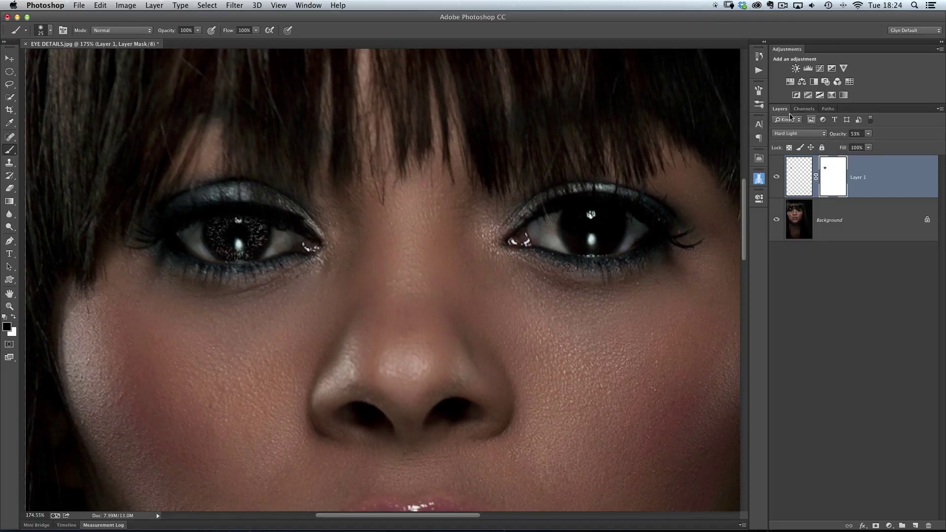
{"action": "left_click", "coordinate": [790, 82]}
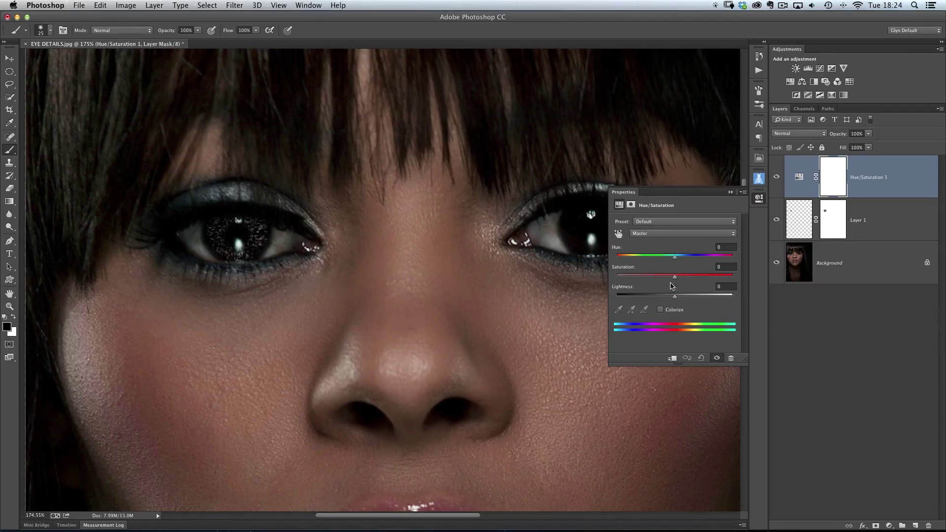
{"action": "left_click", "coordinate": [661, 310]}
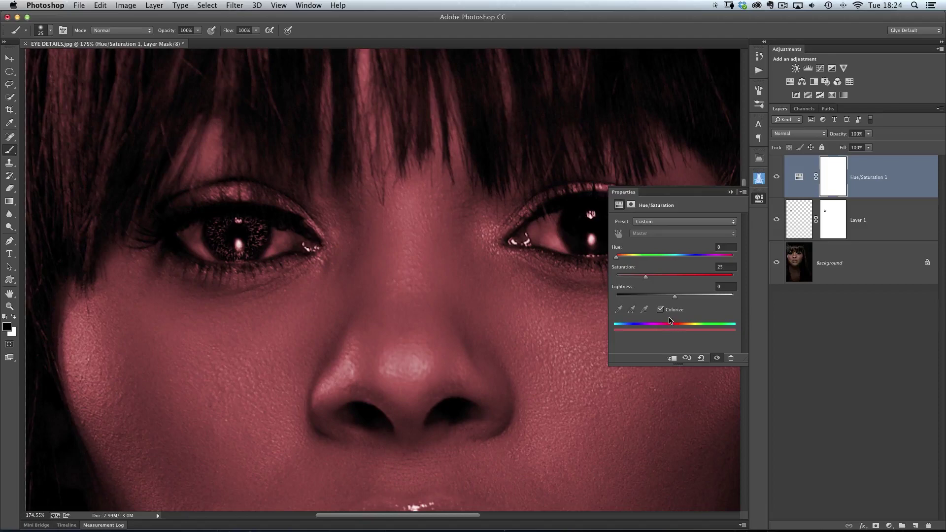
Try clipping the Hue/Saturation adjustment to Layer 1 and release the clipping mask again.
{"action": "left_click", "coordinate": [676, 368]}
{"action": "left_click", "coordinate": [672, 359]}
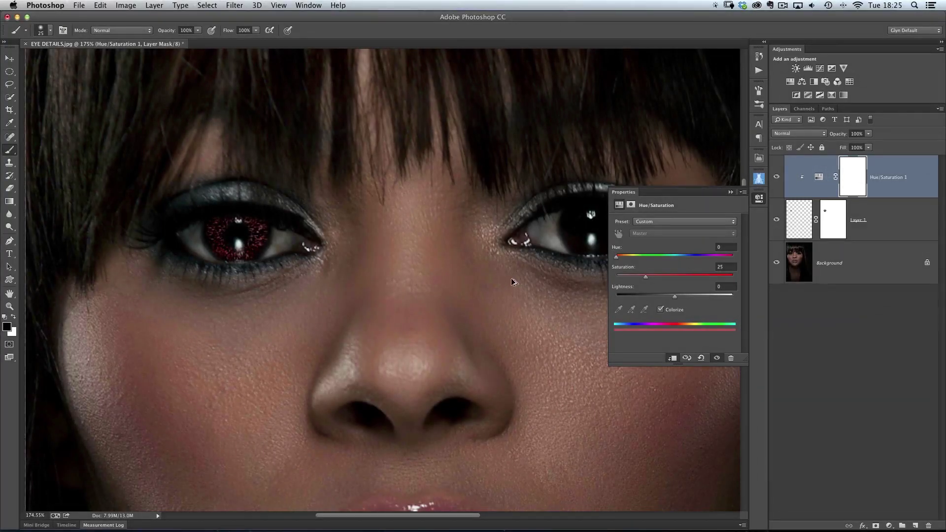
{"action": "key", "text": "super+alt+g"}
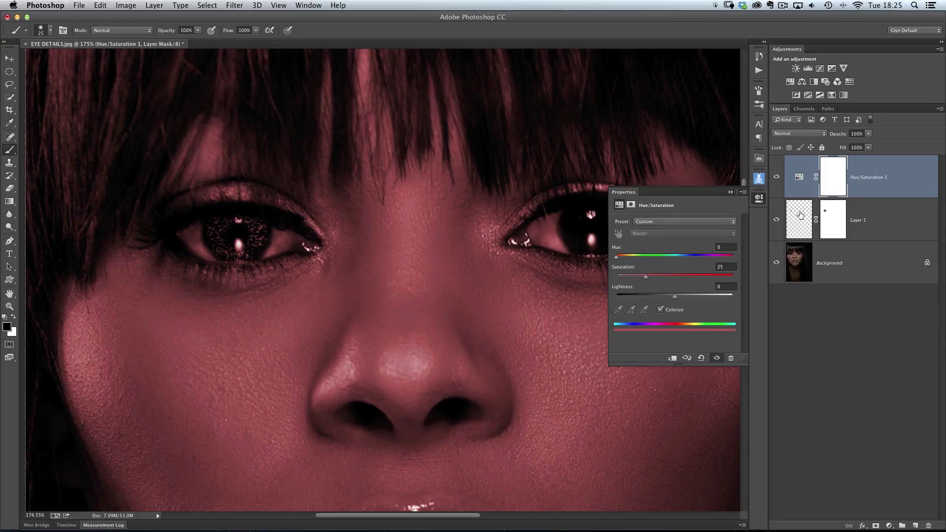
Clip the Hue/Saturation adjustment to Layer 1 and set its Hue to 42 for a brown iris.
{"action": "left_click_drag", "start_coordinate": [865, 198], "coordinate": [862, 193]}
{"action": "left_click", "coordinate": [863, 194], "text": "alt"}
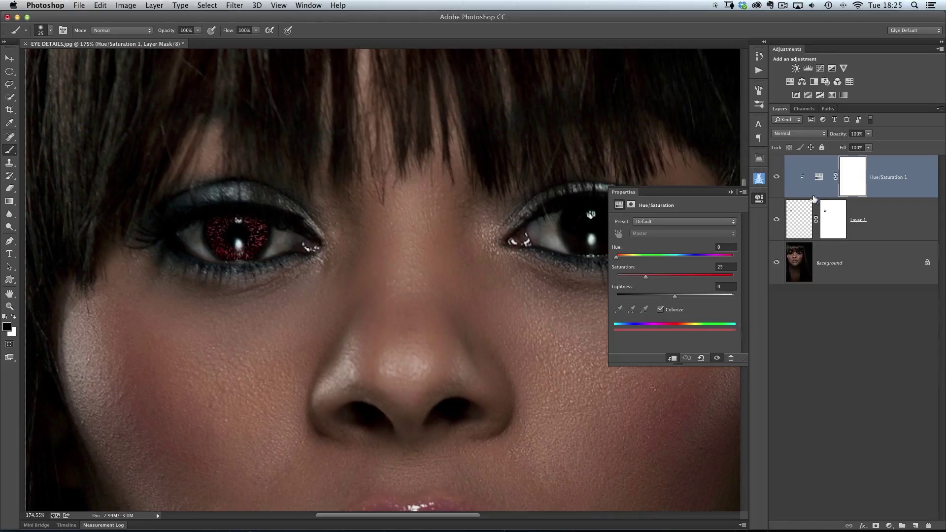
{"action": "mouse_move", "coordinate": [617, 257]}
{"action": "left_mouse_down"}
{"action": "mouse_move", "coordinate": [688, 267]}
{"action": "mouse_move", "coordinate": [627, 268]}
{"action": "left_mouse_up"}
{"action": "left_click_drag", "start_coordinate": [618, 267], "coordinate": [630, 267]}
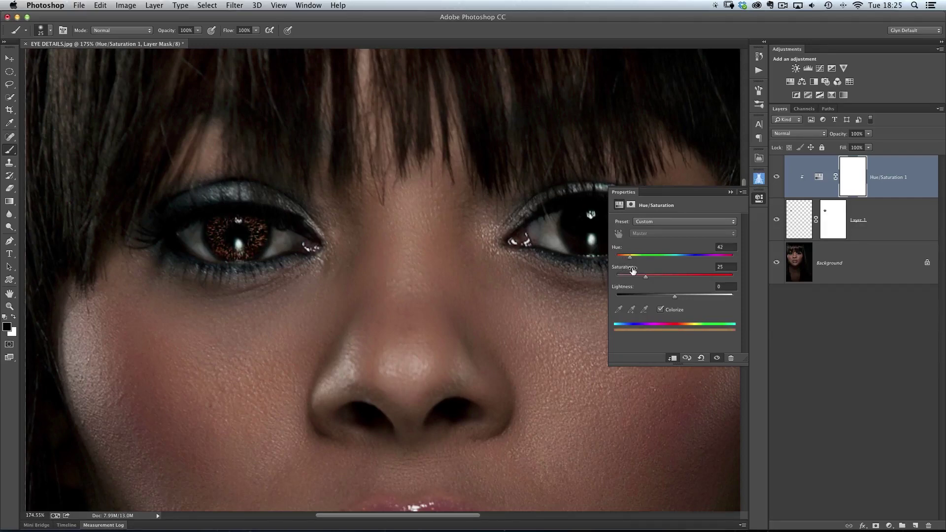
Group the Hue/Saturation adjustment and Layer 1 into a new group named "eye 1".
{"action": "key", "text": "super+0"}
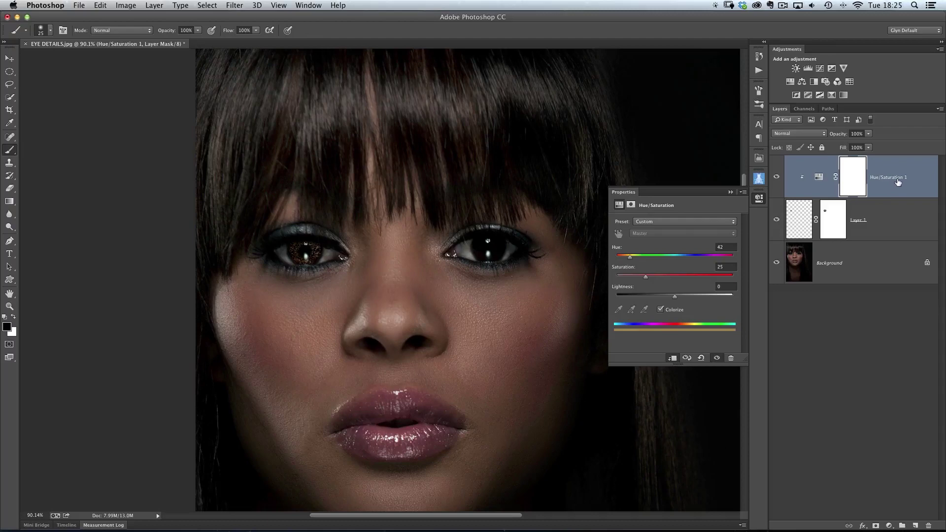
{"action": "left_click", "coordinate": [904, 221], "text": "shift"}
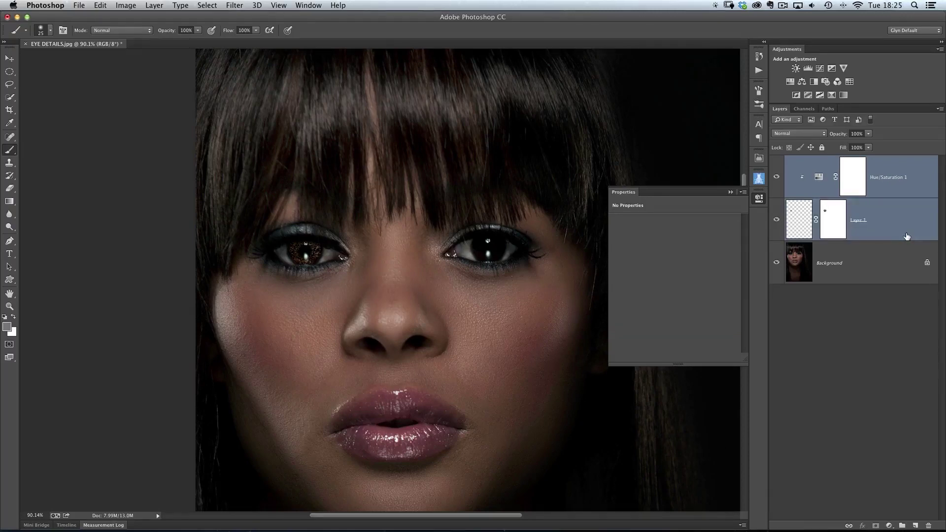
{"action": "left_click", "coordinate": [939, 110]}
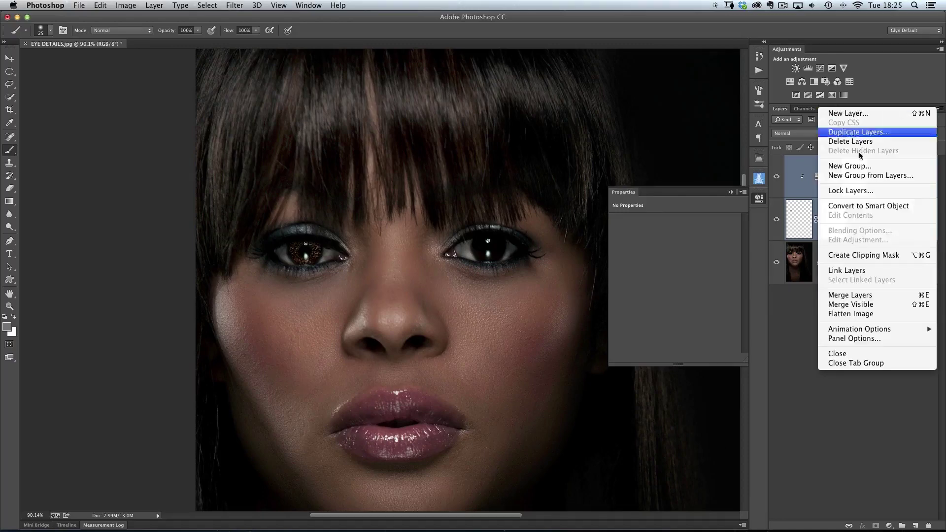
{"action": "left_click", "coordinate": [868, 176]}
{"action": "type", "text": "eye 1"}
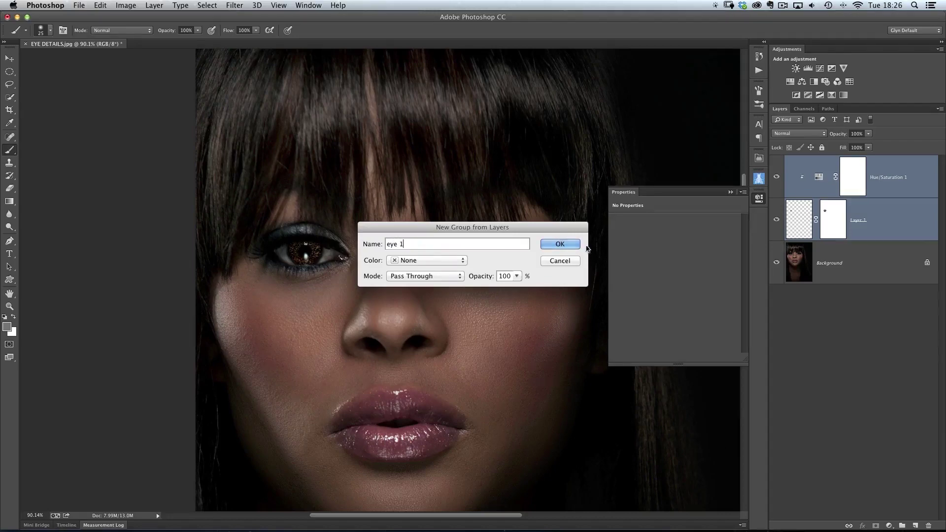
{"action": "key", "text": "Return"}
Compare the portrait with and without the eye 1 group.
{"action": "left_click", "coordinate": [777, 162]}
{"action": "left_click", "coordinate": [777, 162]}
{"action": "left_click", "coordinate": [776, 162]}
{"action": "left_click", "coordinate": [777, 161]}
{"action": "left_click", "coordinate": [777, 161]}
{"action": "left_click", "coordinate": [776, 161]}
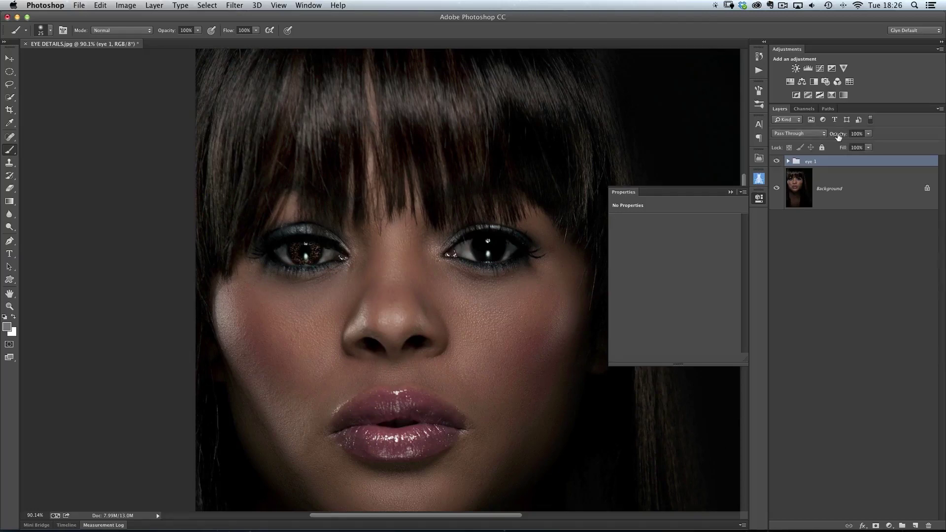
Set the opacity of the eye 1 group to 67%.
{"action": "left_click_drag", "start_coordinate": [839, 137], "coordinate": [821, 134]}
{"action": "left_click_drag", "start_coordinate": [819, 132], "coordinate": [823, 133]}
{"action": "left_click_drag", "start_coordinate": [821, 132], "coordinate": [822, 132]}
Duplicate the eye 1 group and move the copy onto the iris of the other eye.
{"action": "key", "text": "cmd+j"}
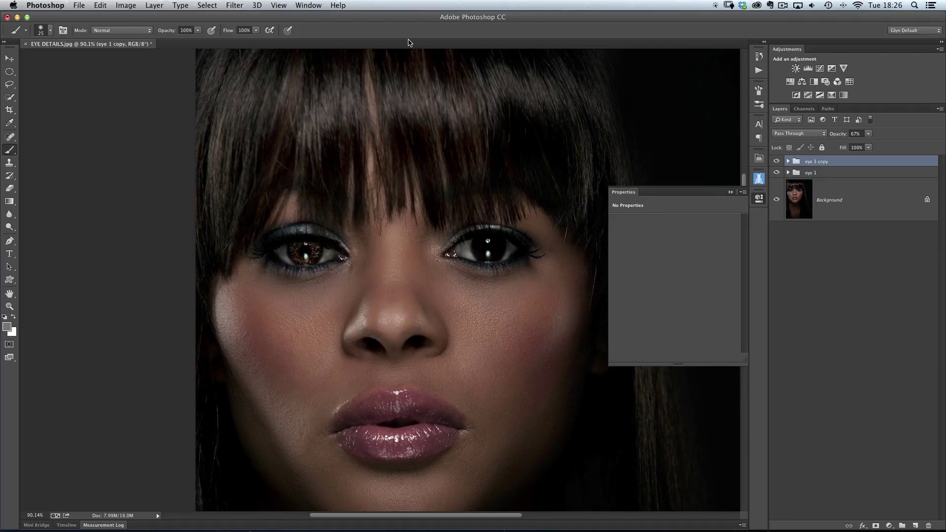
{"action": "key", "text": "v"}
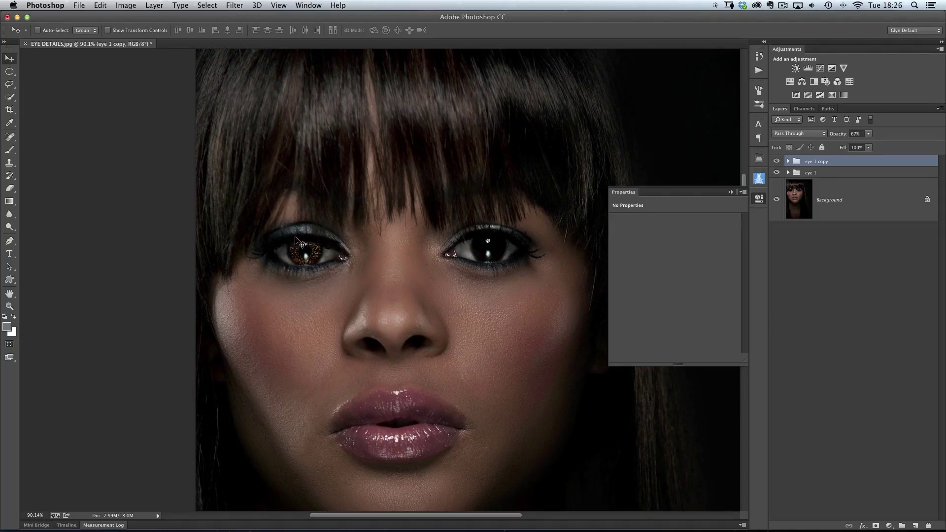
{"action": "left_click_drag", "start_coordinate": [301, 252], "coordinate": [484, 248]}
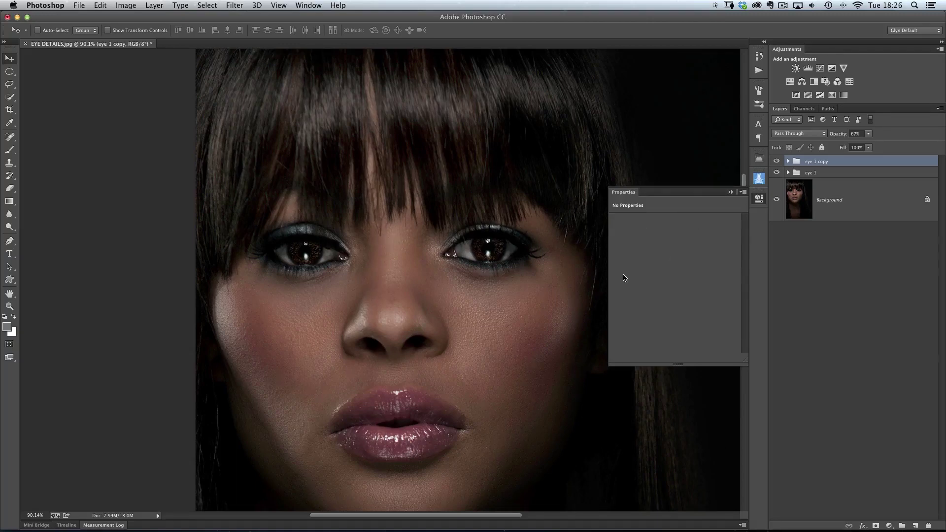
Examine the copied iris and the layer mask inside the eye 1 copy group, and view the whole portrait.
{"action": "scroll", "coordinate": [499, 242], "scroll_direction": "up", "scroll_amount": 3}
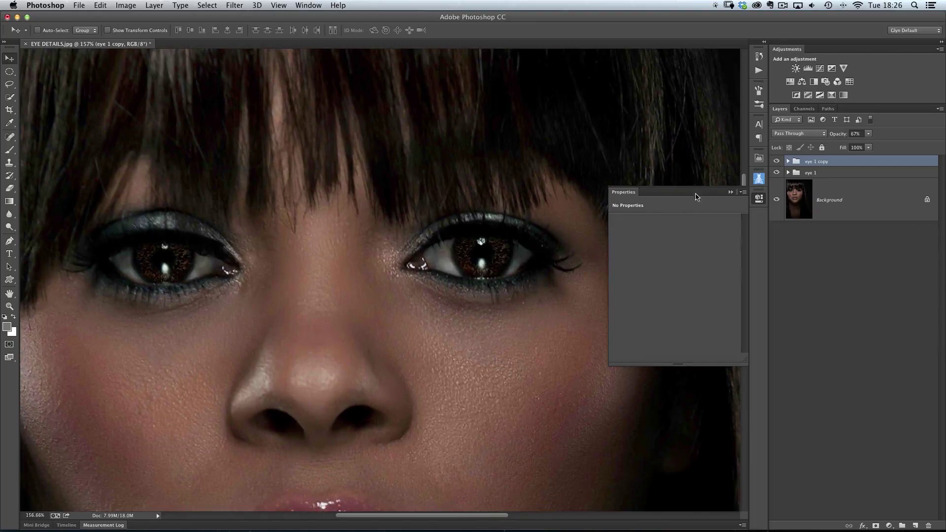
{"action": "left_click", "coordinate": [759, 199]}
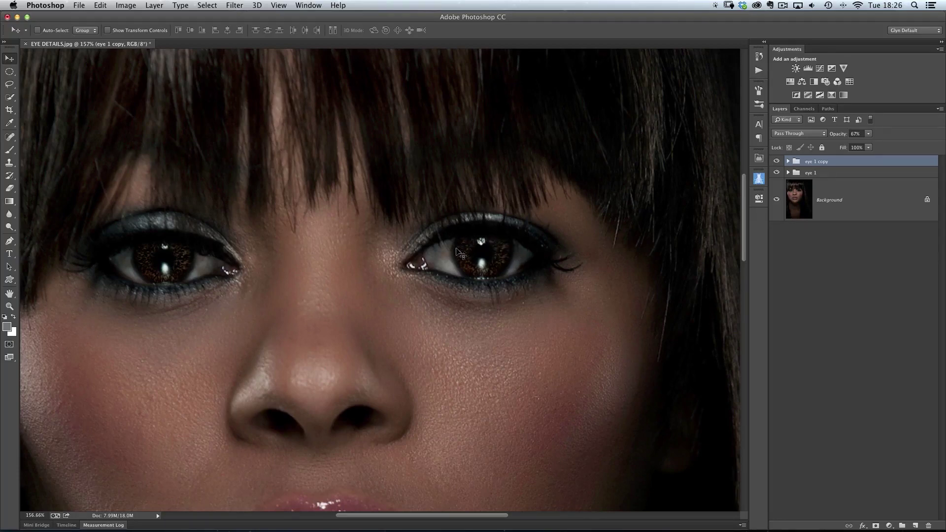
{"action": "left_click", "coordinate": [788, 162]}
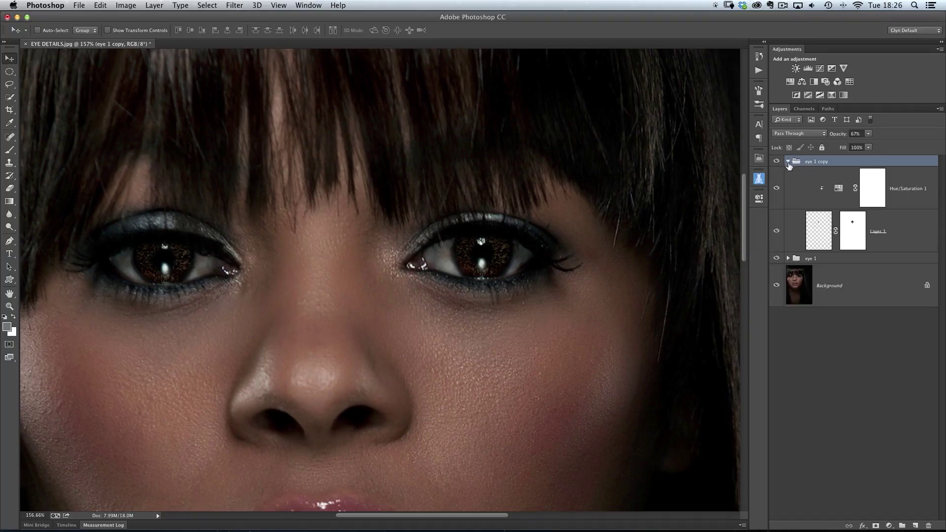
{"action": "left_click", "coordinate": [850, 229]}
{"action": "left_click", "coordinate": [788, 162]}
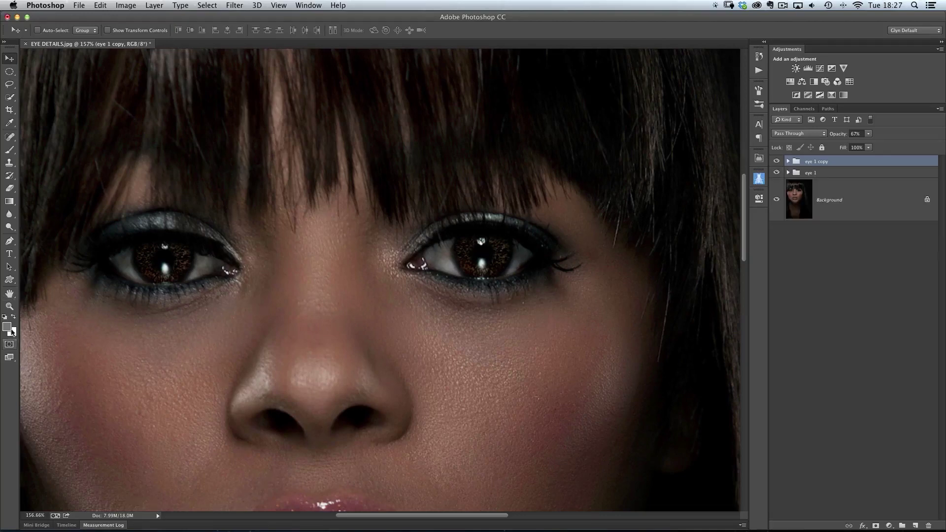
{"action": "left_click", "coordinate": [10, 295]}
{"action": "double_click", "coordinate": [10, 294]}
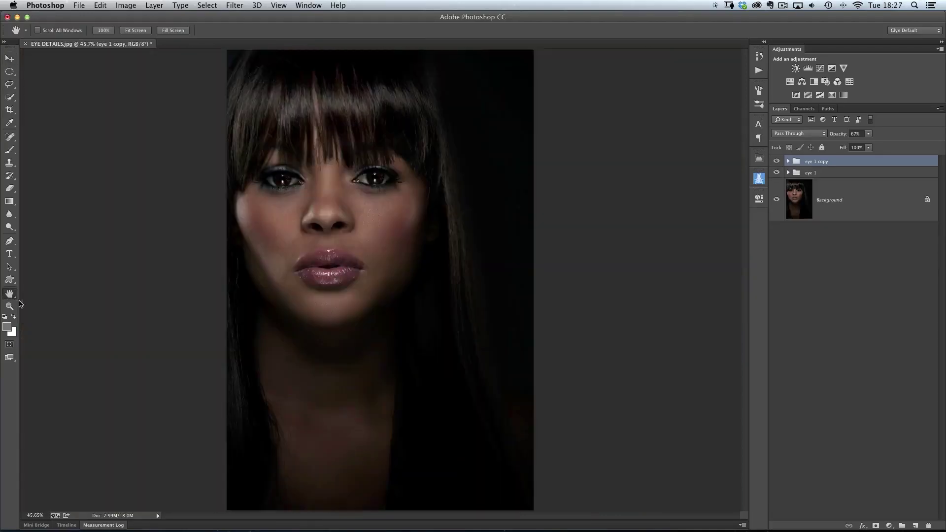